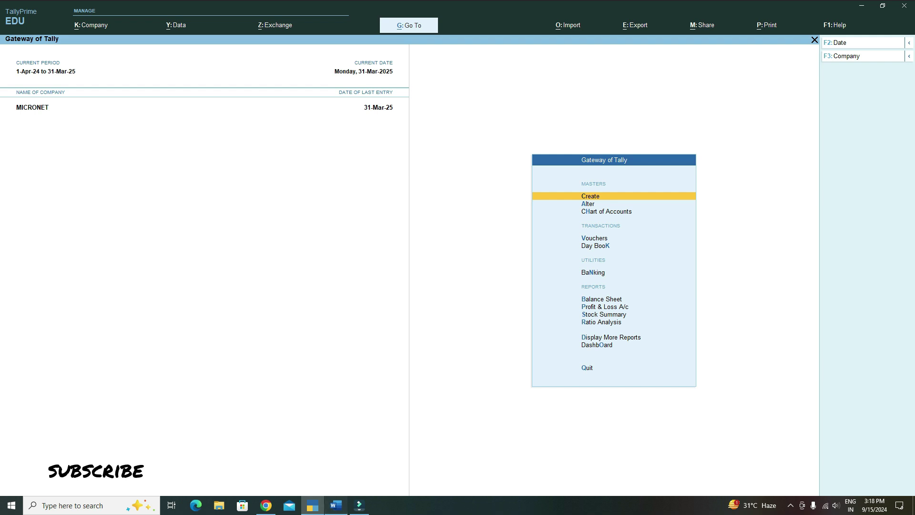
# Switch to Word, highlight the first contra transaction's "PNB Bank A/C Rs. 2000/-" text, and return to TallyPrime
pyautogui.click(335, 505)
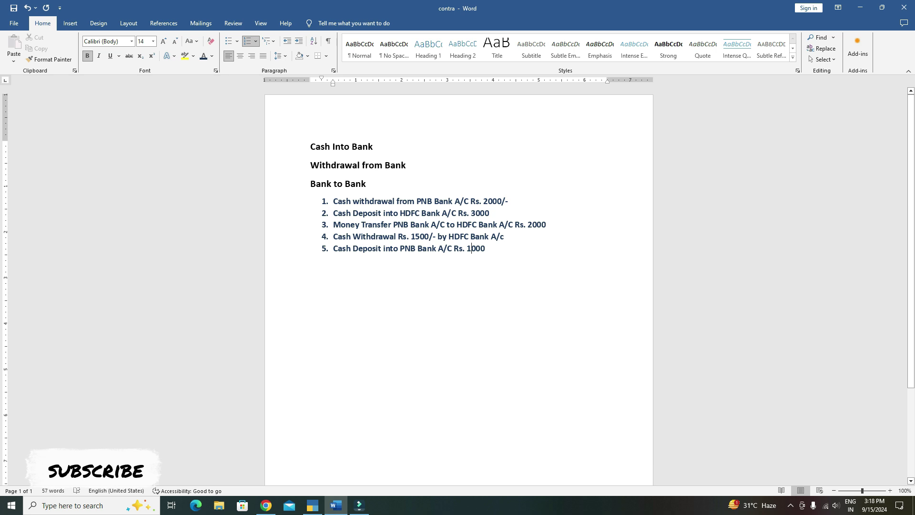
pyautogui.moveTo(416, 202); pyautogui.dragTo(508, 201)
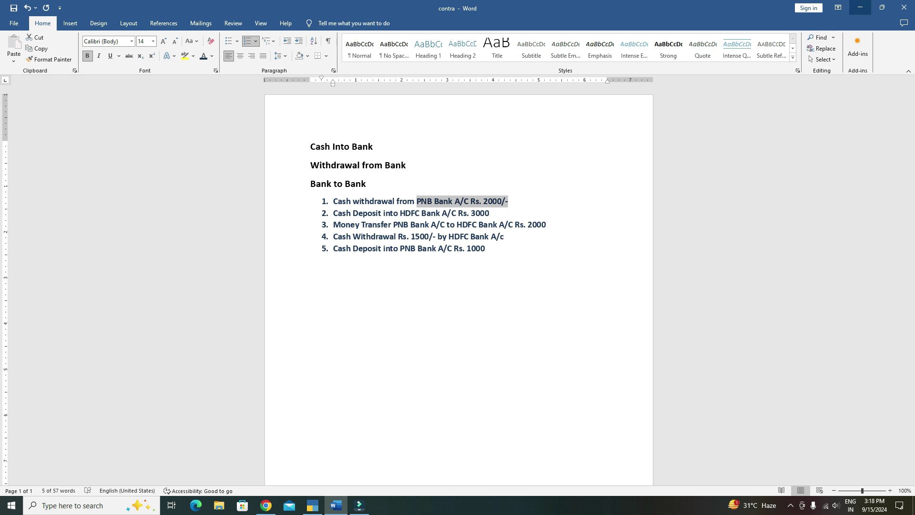
pyautogui.hotkey('alt', 'Tab')
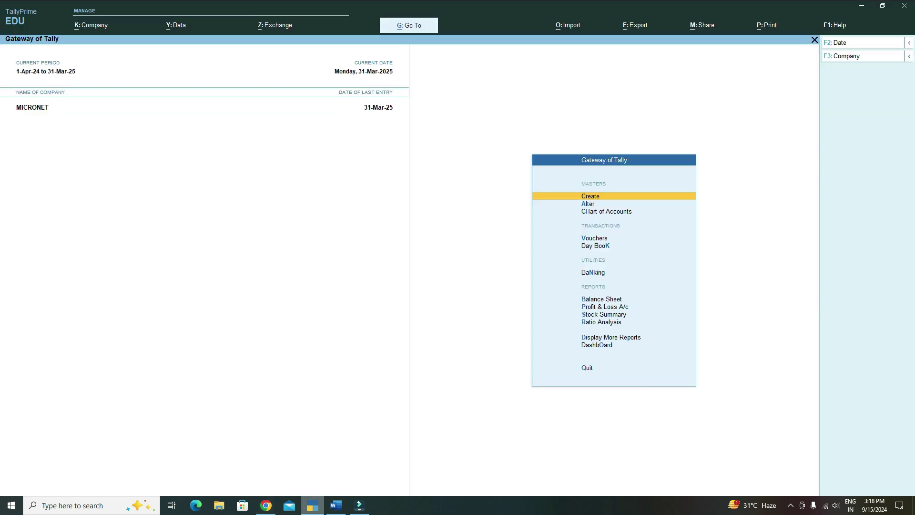
# Start a new Contra voucher and set its account to Cash
pyautogui.press('Down')
pyautogui.press('Down')
pyautogui.press('Down')
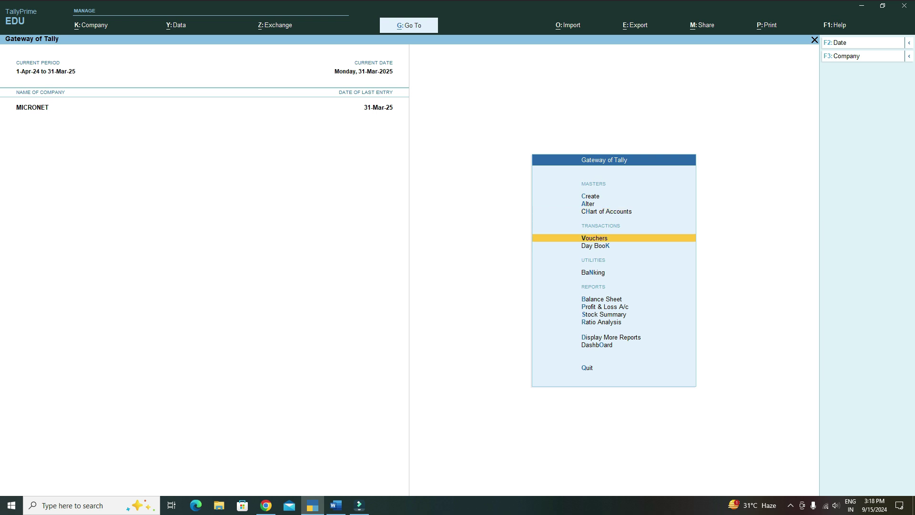
pyautogui.press('Return')
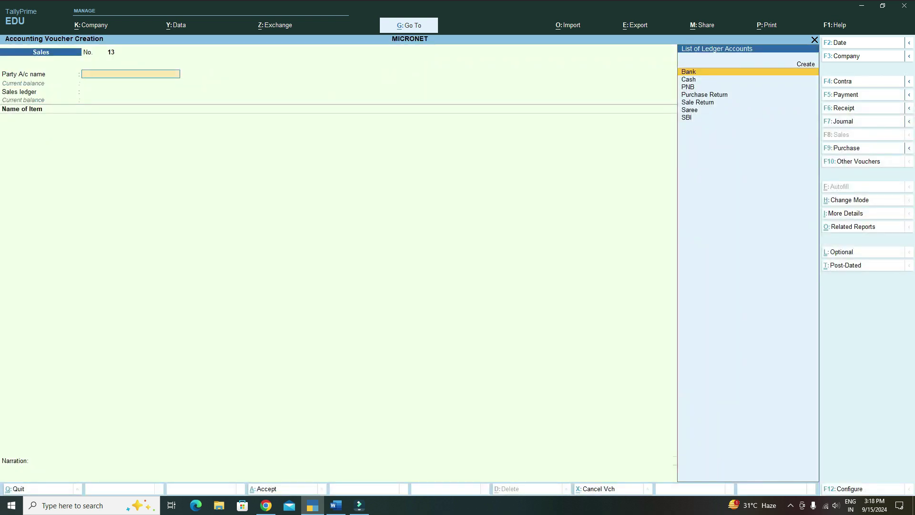
pyautogui.press('F4')
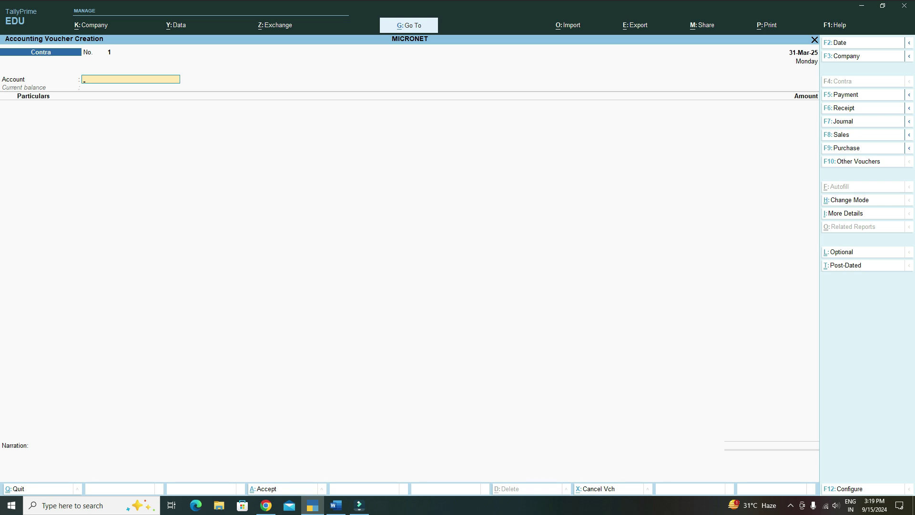
pyautogui.write('C')
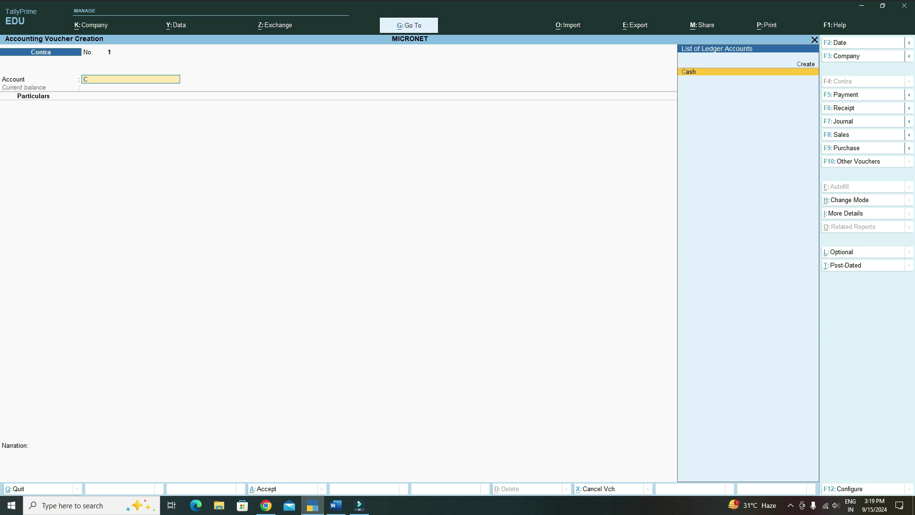
pyautogui.press('Return')
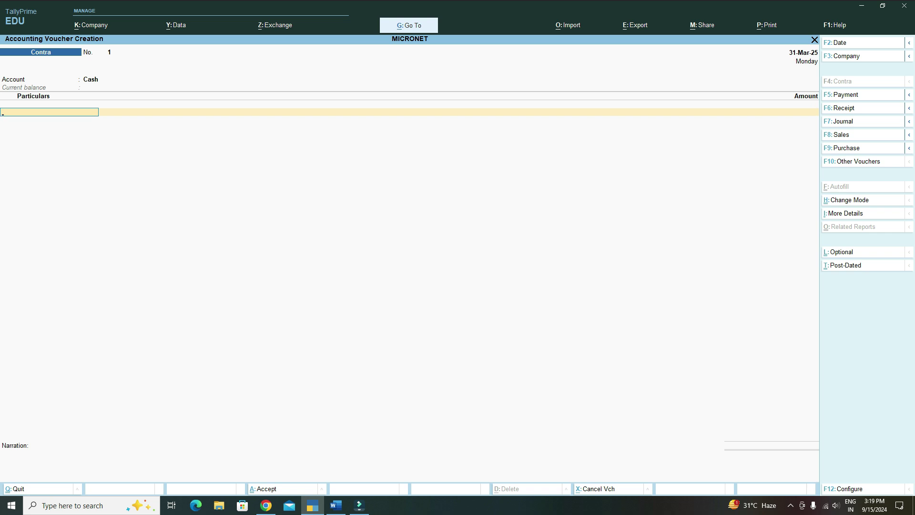
# Confirm Single Entry as the contra voucher's mode
pyautogui.hotkey('ctrl', 'h')
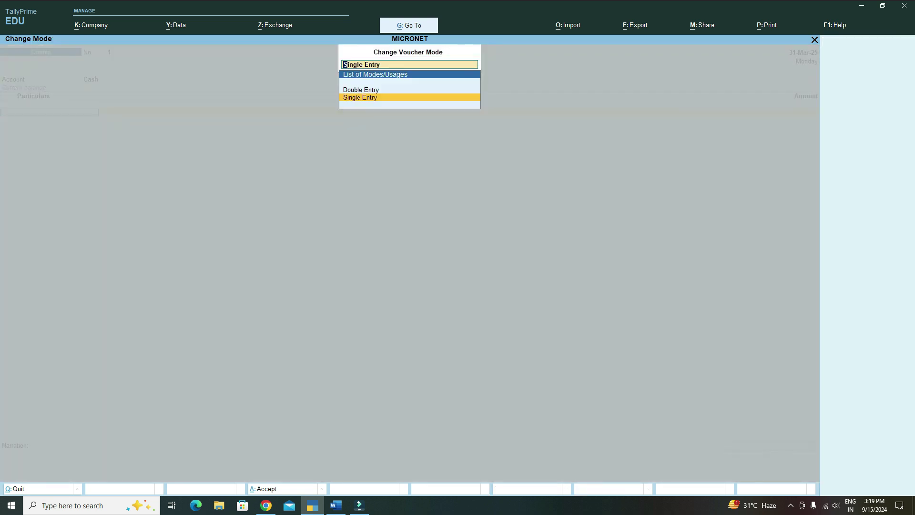
pyautogui.press('BackSpace')
pyautogui.press('Return')
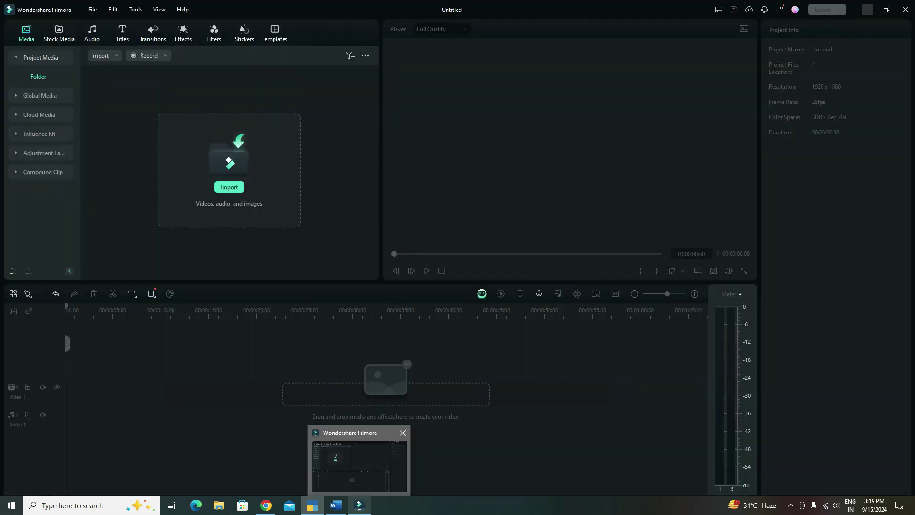
# Check the first transaction in the Word list and choose PNB as the voucher's particulars ledger in TallyPrime
pyautogui.moveTo(336, 506)
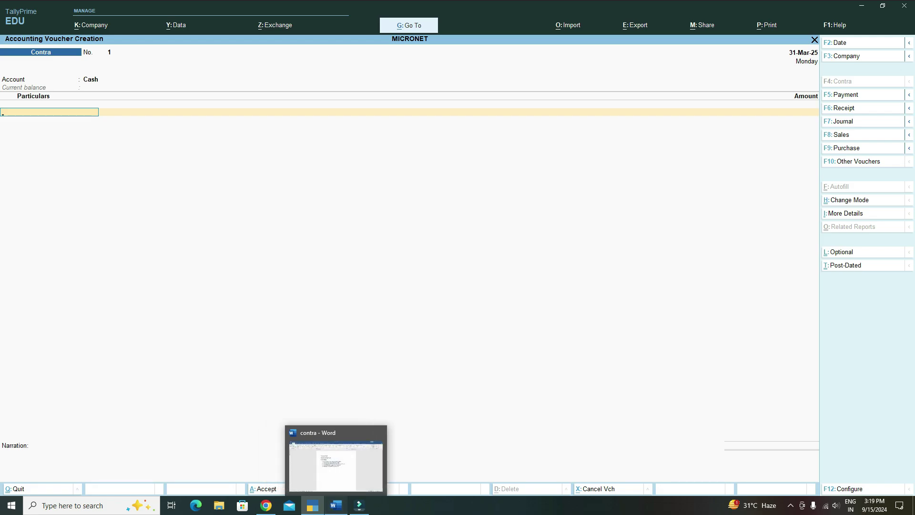
pyautogui.click(336, 506)
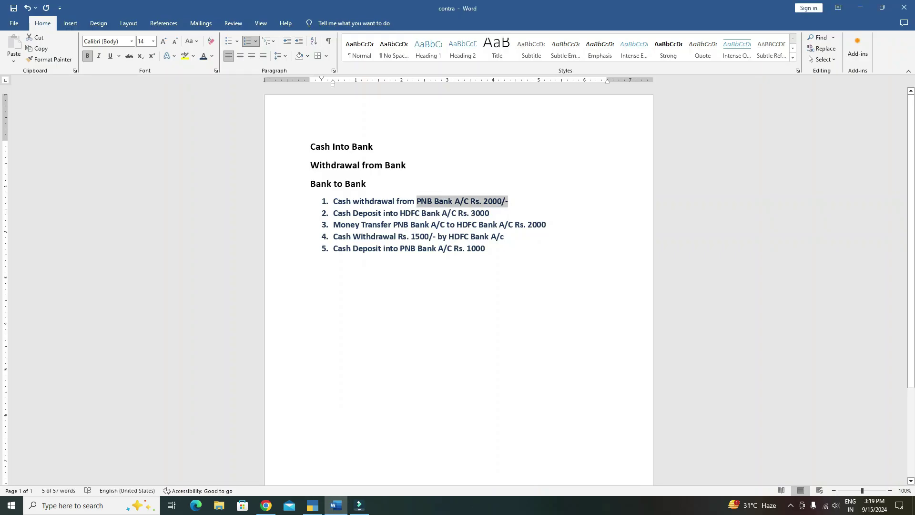
pyautogui.click(312, 505)
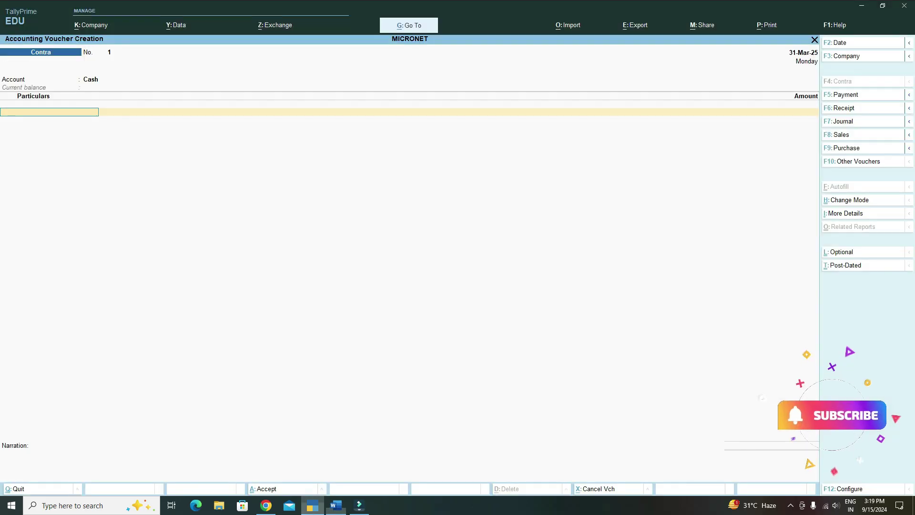
pyautogui.write('p')
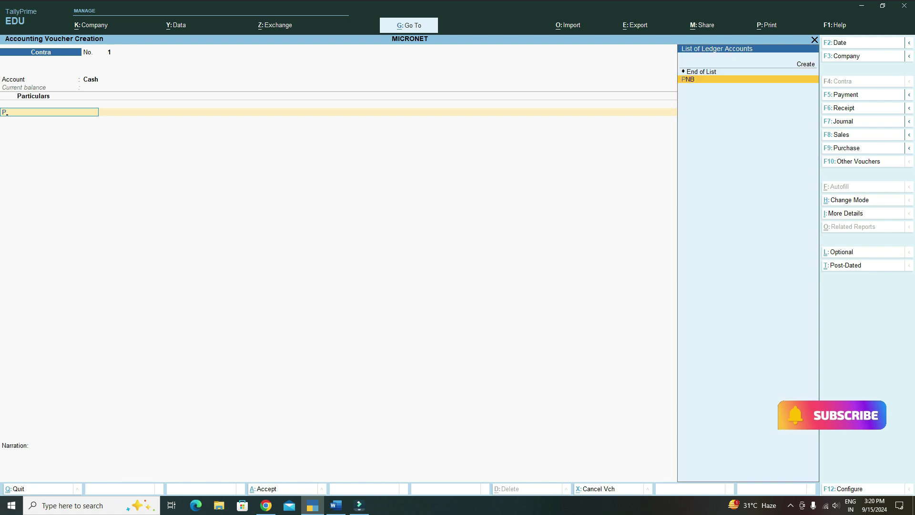
pyautogui.press('Return')
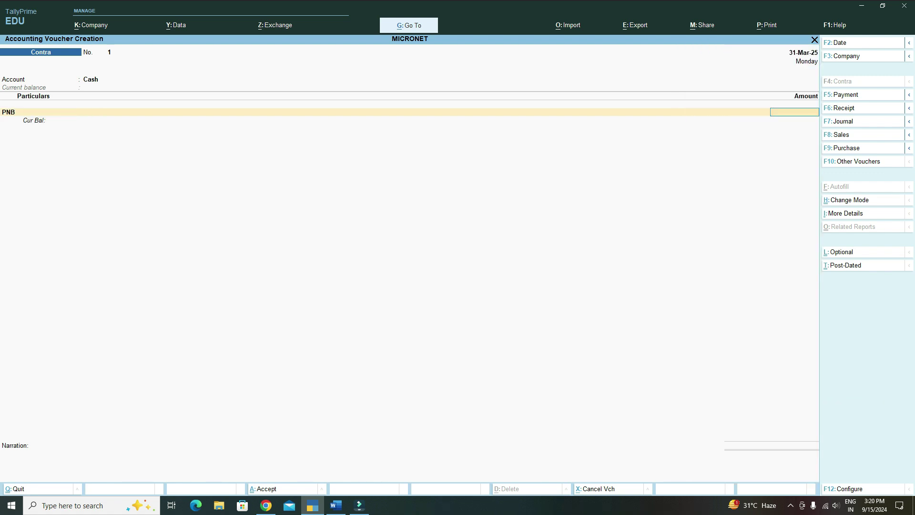
# Replace the ledger in the voucher's particulars with Bank
pyautogui.click(48, 112)
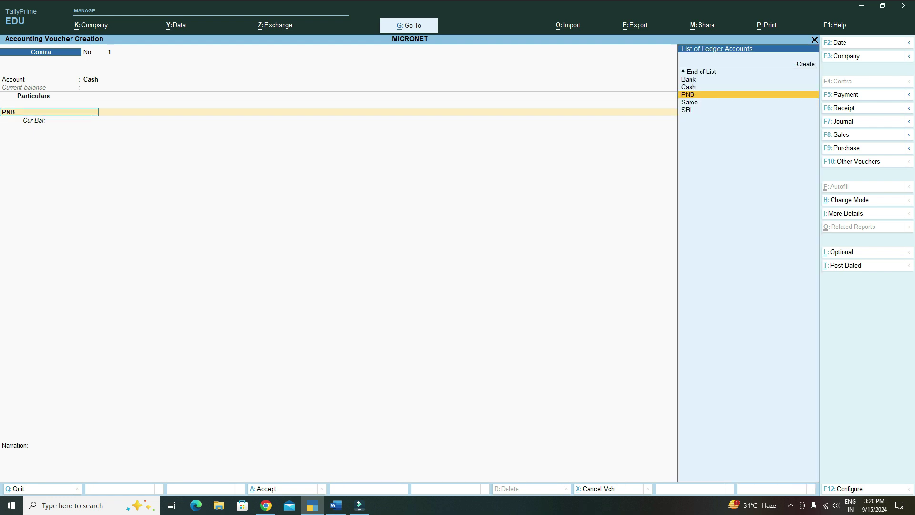
pyautogui.press('Up')
pyautogui.press('Up')
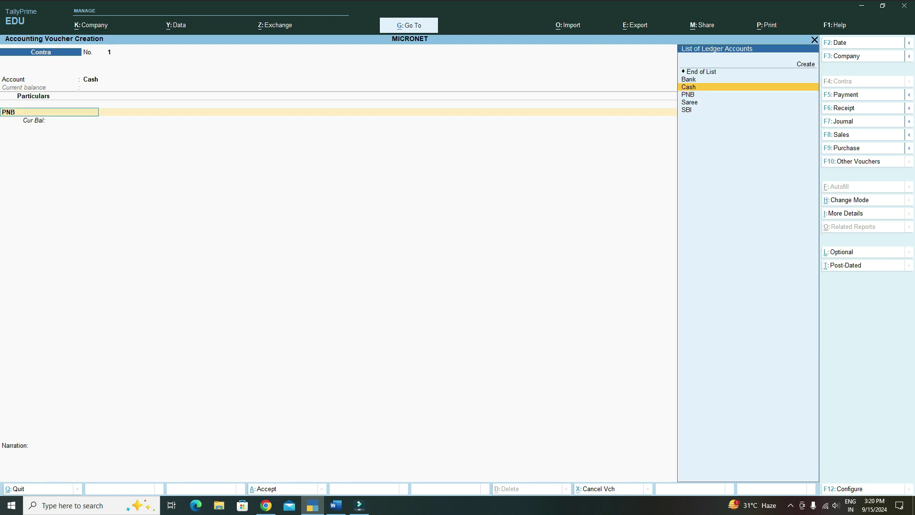
pyautogui.press('Return')
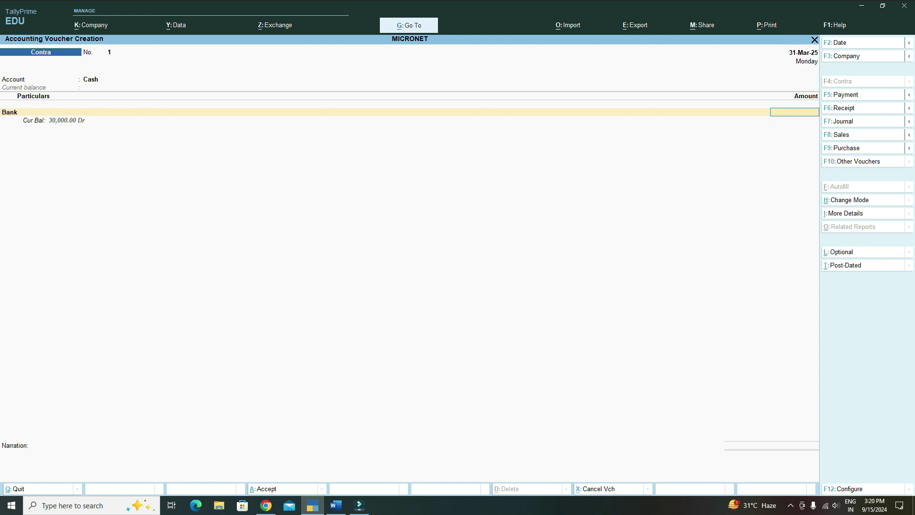
# Check the withdrawal figure in the Word list and enter 2000 as the Bank line's amount in TallyPrime
pyautogui.write('200')
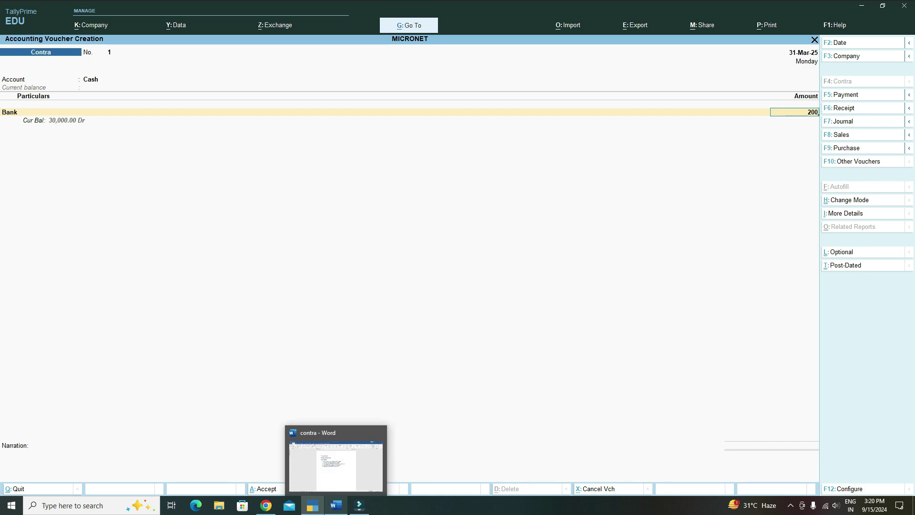
pyautogui.click(336, 506)
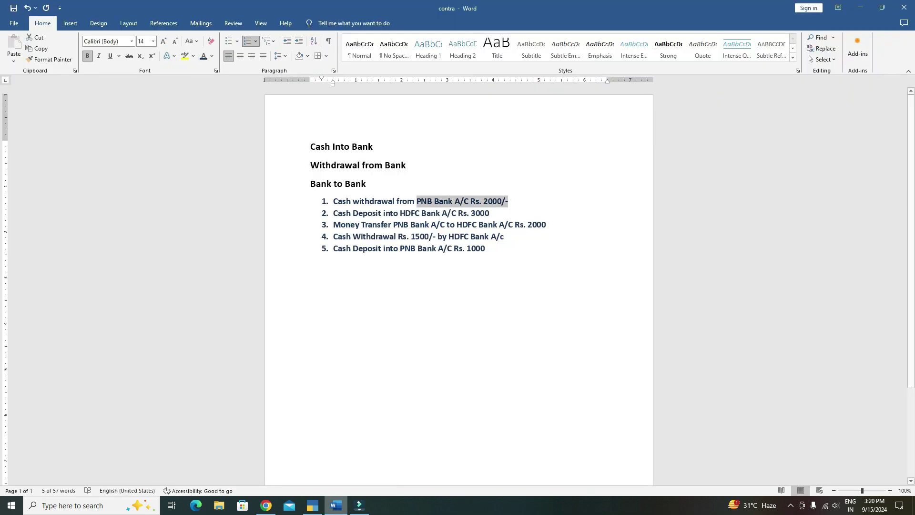
pyautogui.click(312, 506)
pyautogui.write('2000')
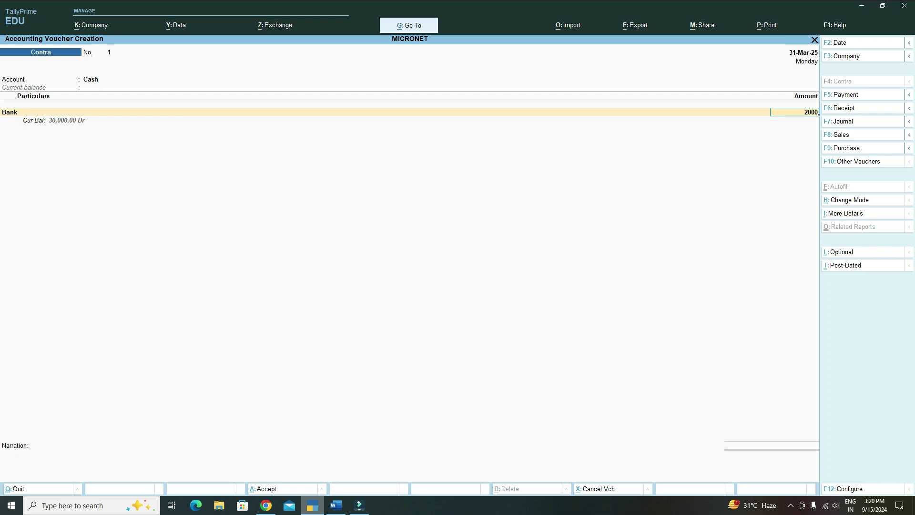
pyautogui.press('Return')
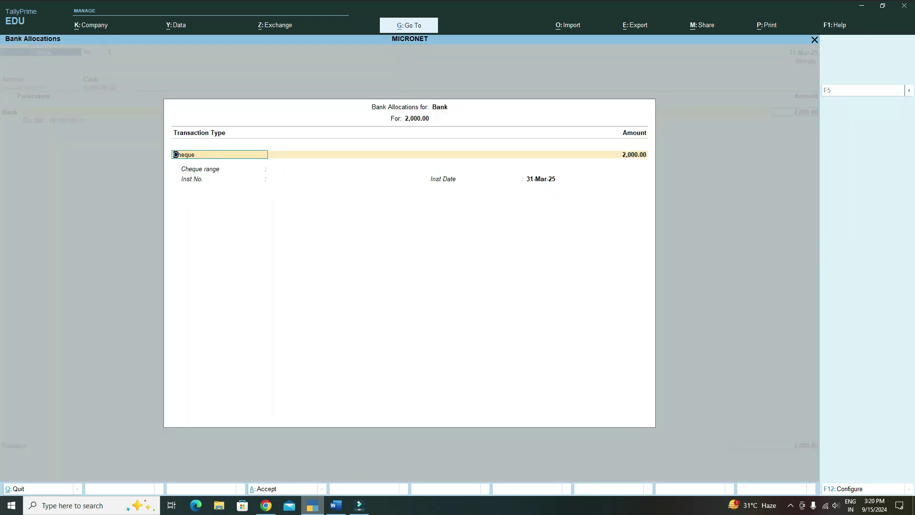
# Allocate the 2,000.00 as a Cheque dated 31-Mar-25 without an instrument number, and save the contra voucher
pyautogui.press('Return')
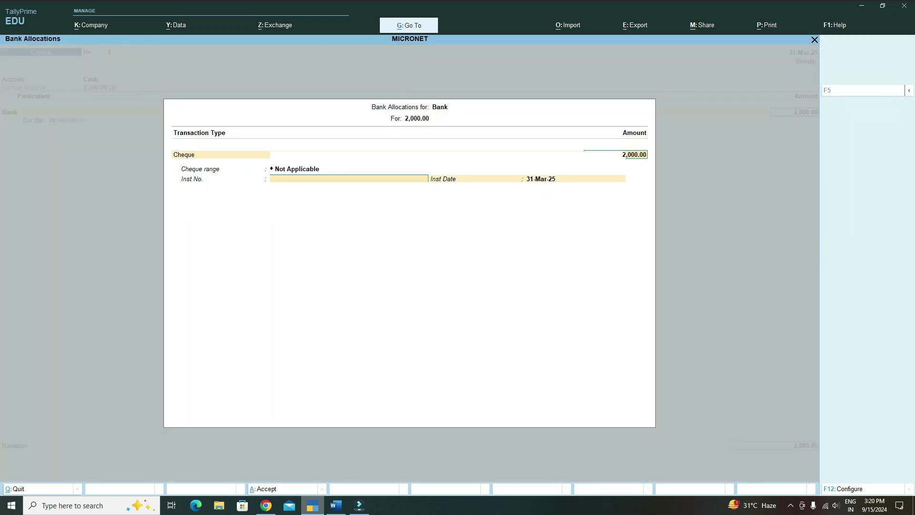
pyautogui.press('Return')
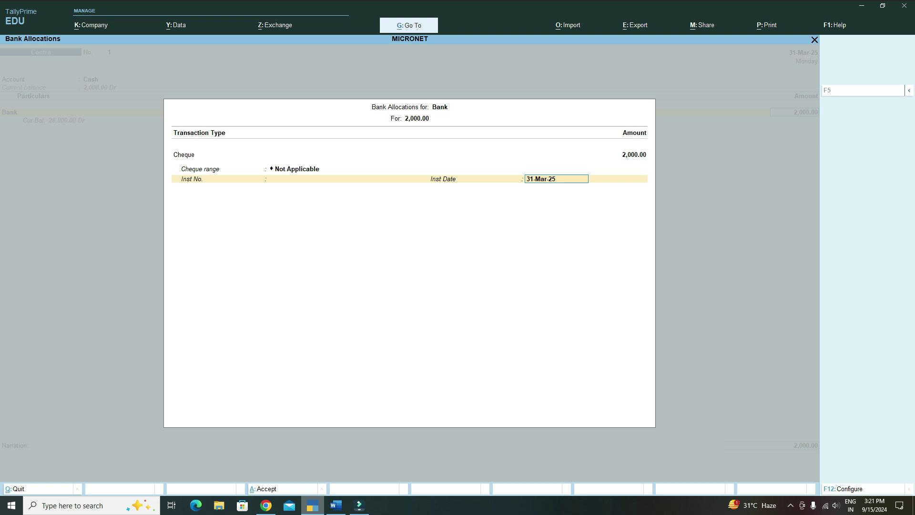
pyautogui.press('Return')
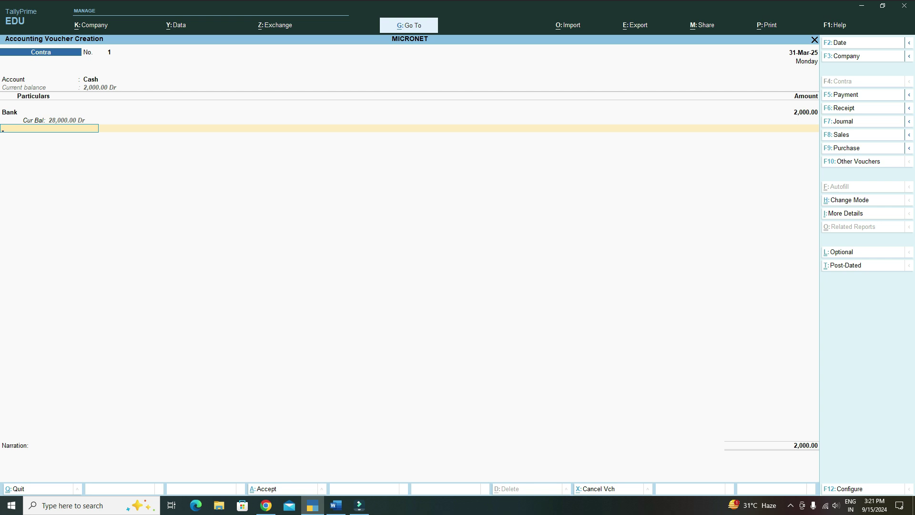
pyautogui.press('Return')
pyautogui.press('Return')
pyautogui.press('Return')
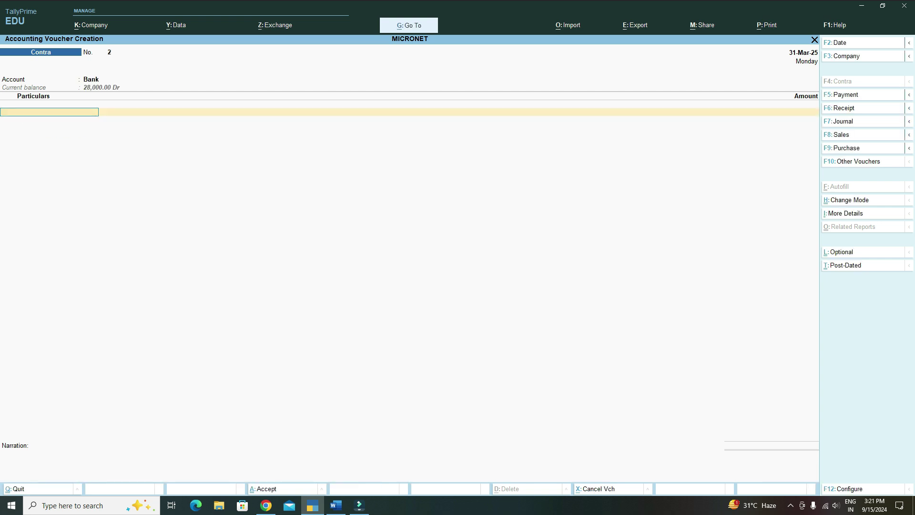
# Return to the second contra voucher's Account field and check the next transaction in the Word list
pyautogui.press('Return')
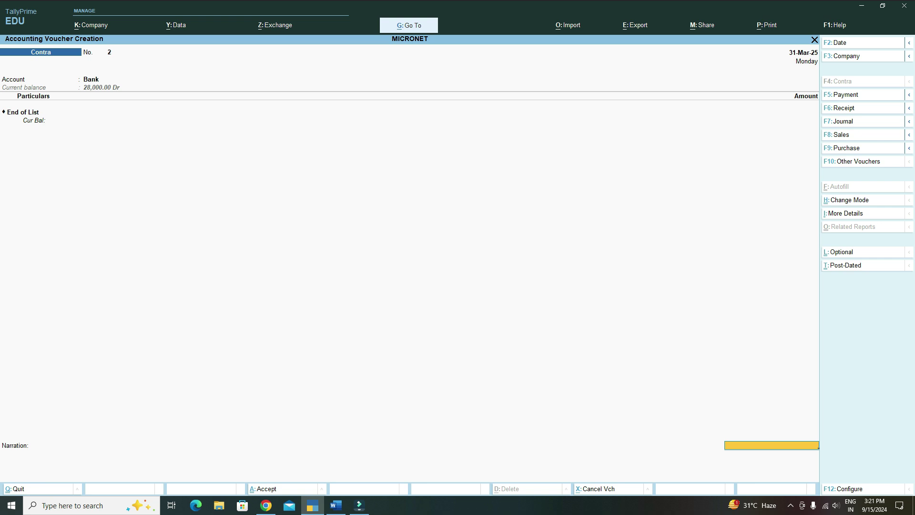
pyautogui.click(131, 79)
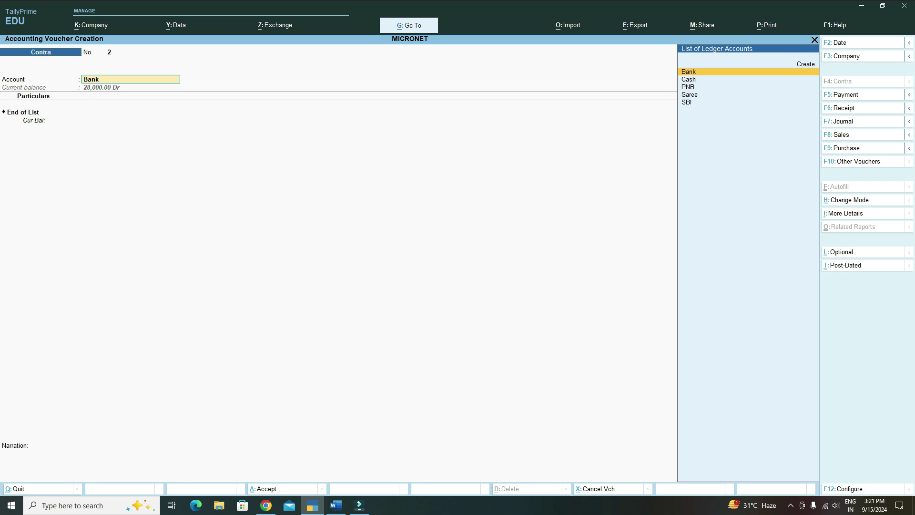
pyautogui.hotkey('alt', 'Tab')
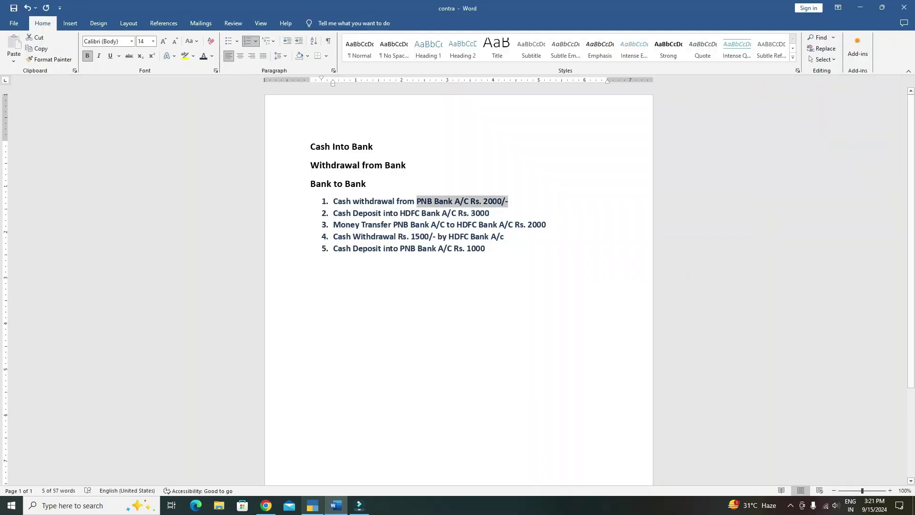
pyautogui.click(312, 505)
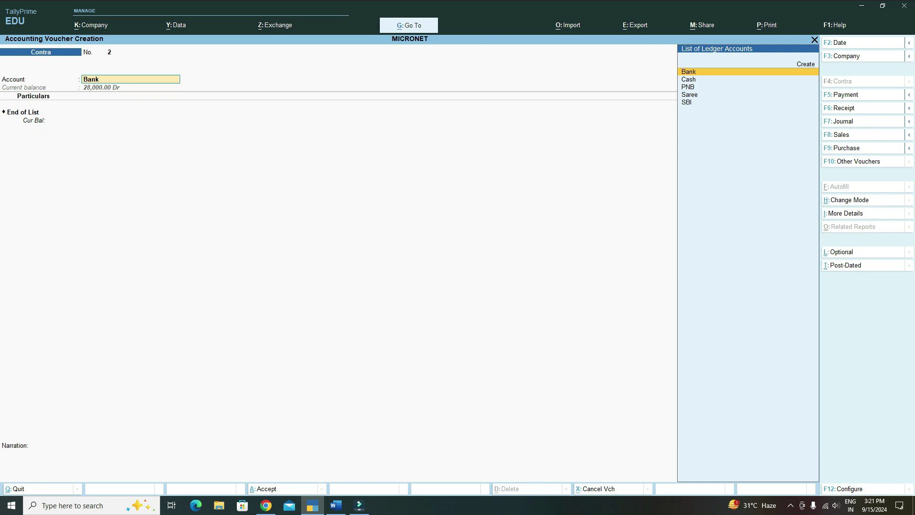
# Create a new ledger named HDFC from the account list and place it under Bank Accounts
pyautogui.press('Up')
pyautogui.press('Return')
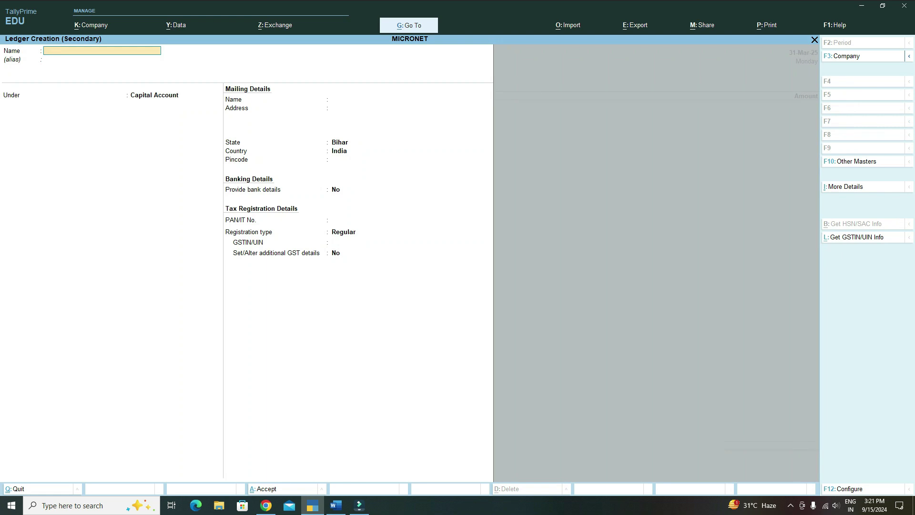
pyautogui.write('HDFC')
pyautogui.press('Return')
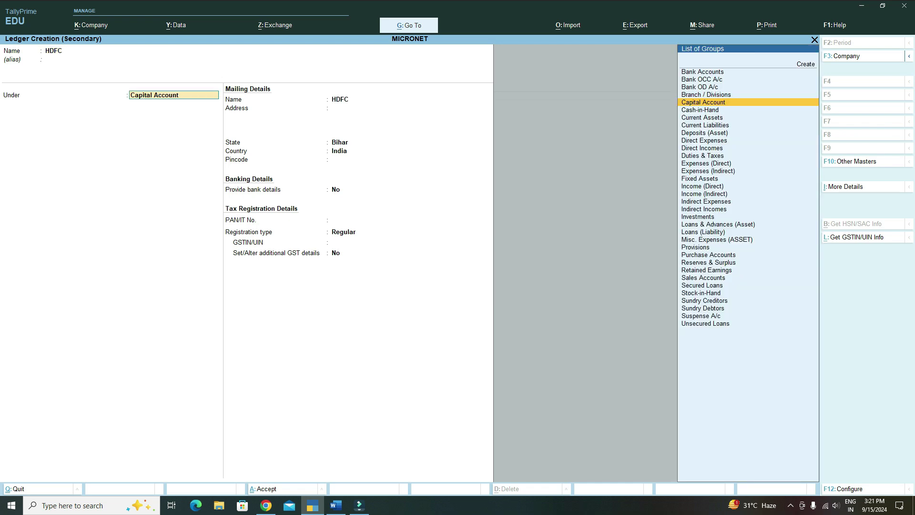
pyautogui.press('Up')
pyautogui.press('Up')
pyautogui.press('Up')
pyautogui.press('Up')
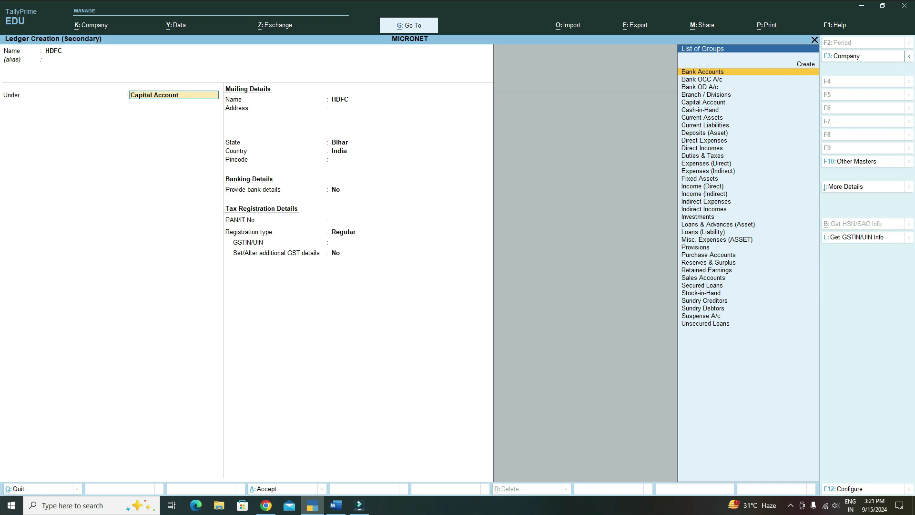
pyautogui.press('Return')
# Accept the remaining default bank, cheque and mailing details and save the HDFC ledger under Bank Accounts
pyautogui.press('Return')
pyautogui.press('Return')
pyautogui.press('Return')
pyautogui.press('Return')
pyautogui.press('Return')
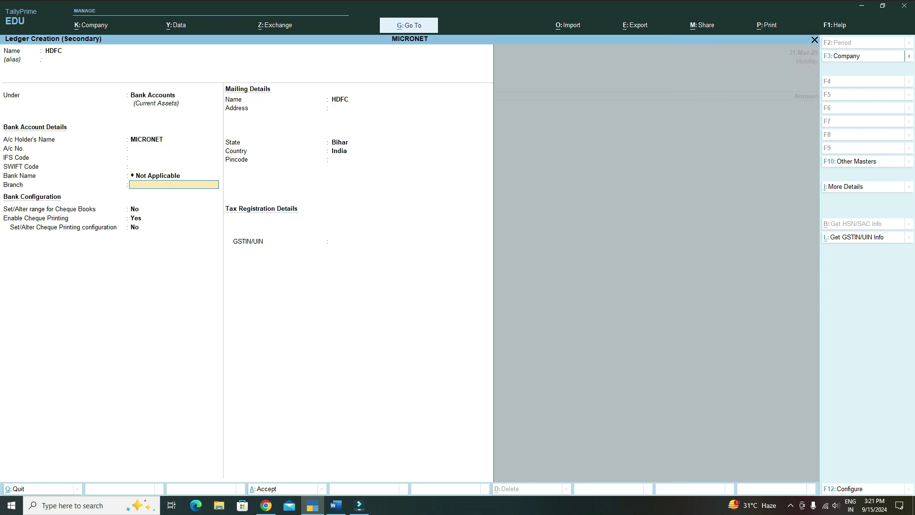
pyautogui.press('Return')
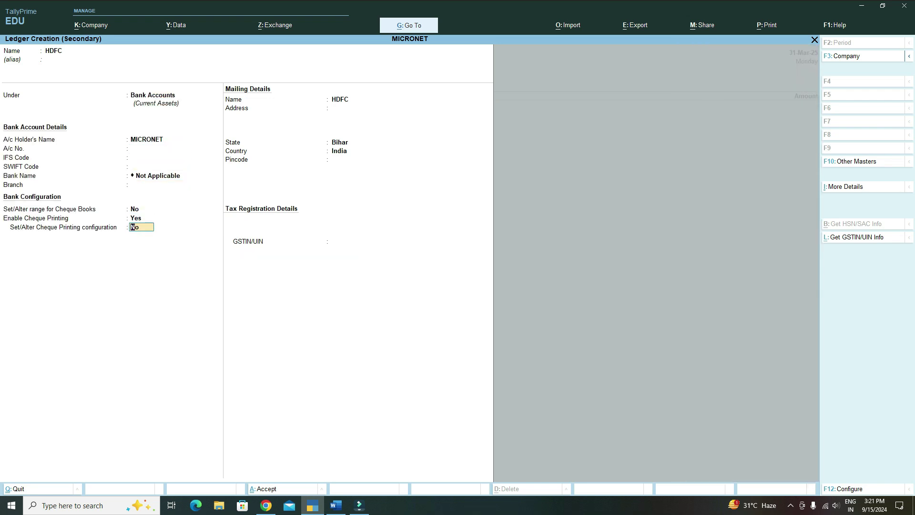
pyautogui.press('Return')
pyautogui.press('Return')
pyautogui.press('Return')
pyautogui.press('Return')
pyautogui.press('Return')
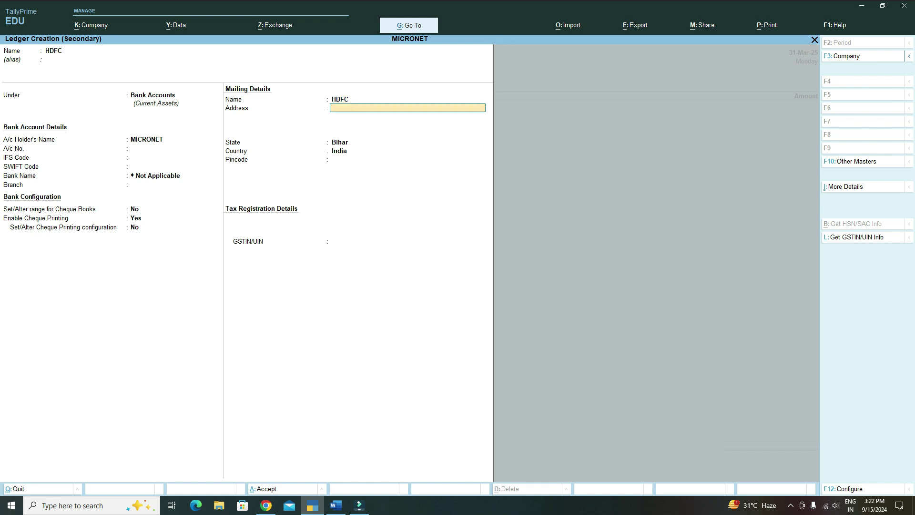
pyautogui.press('Return')
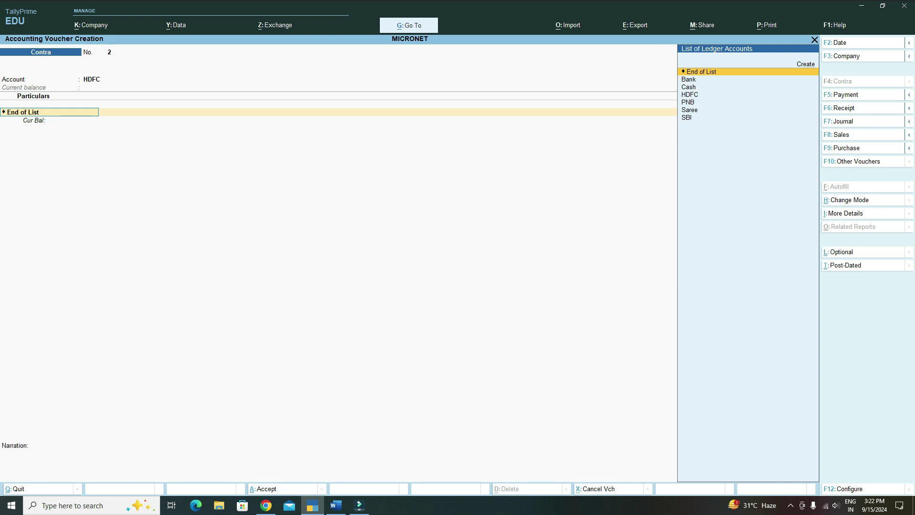
pyautogui.press('Return')
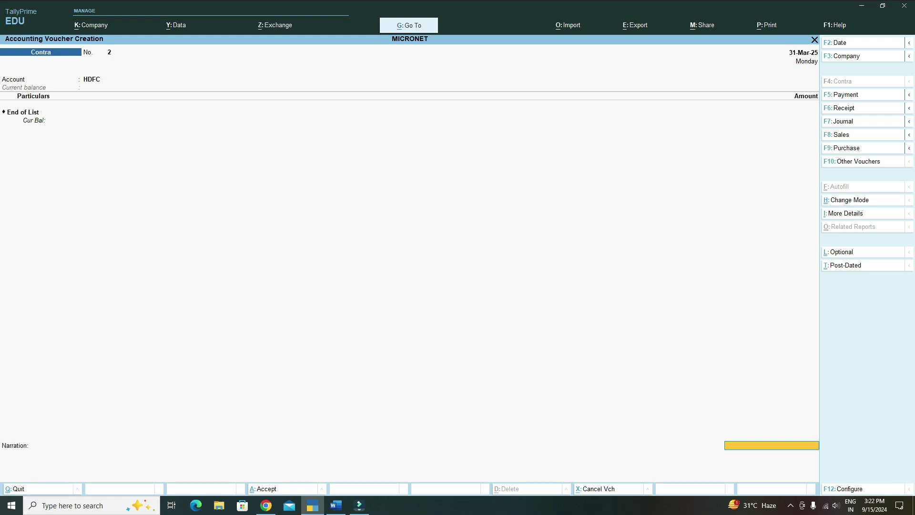
pyautogui.press('BackSpace')
pyautogui.press('BackSpace')
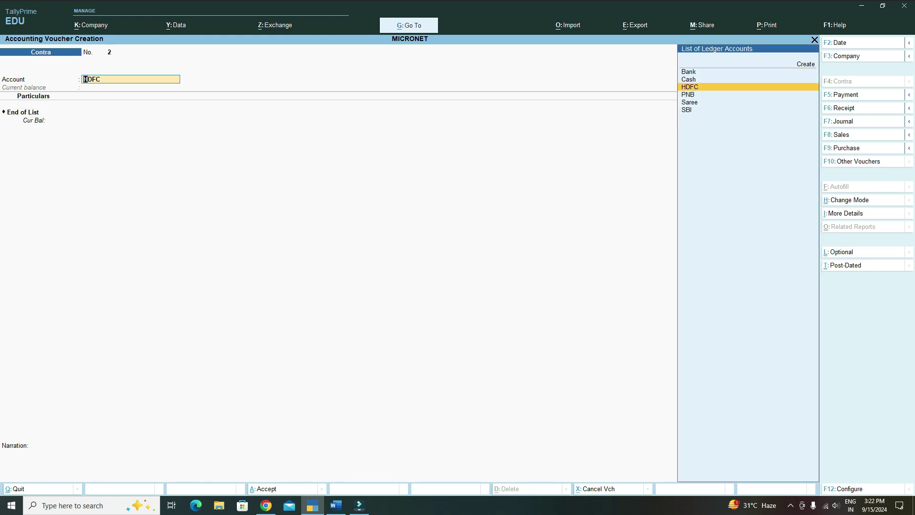
pyautogui.press('Return')
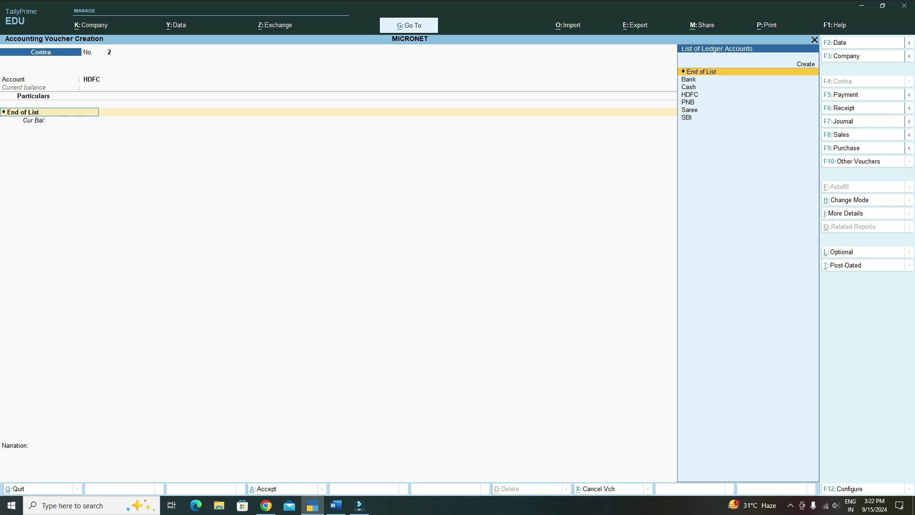
# Add Cash as the particulars ledger against HDFC and check the HDFC deposit amount in the Word list
pyautogui.press('Down')
pyautogui.press('Down')
pyautogui.press('Return')
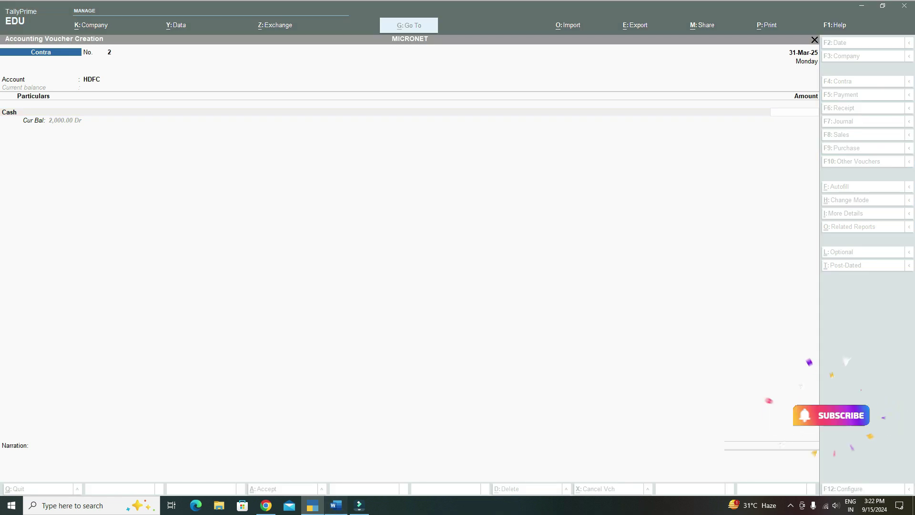
pyautogui.hotkey('alt', 'Tab')
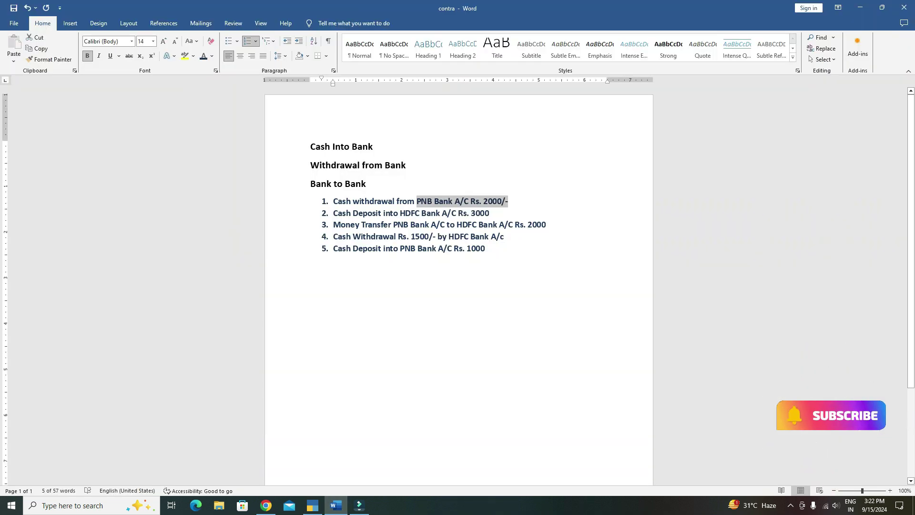
pyautogui.hotkey('alt', 'Tab')
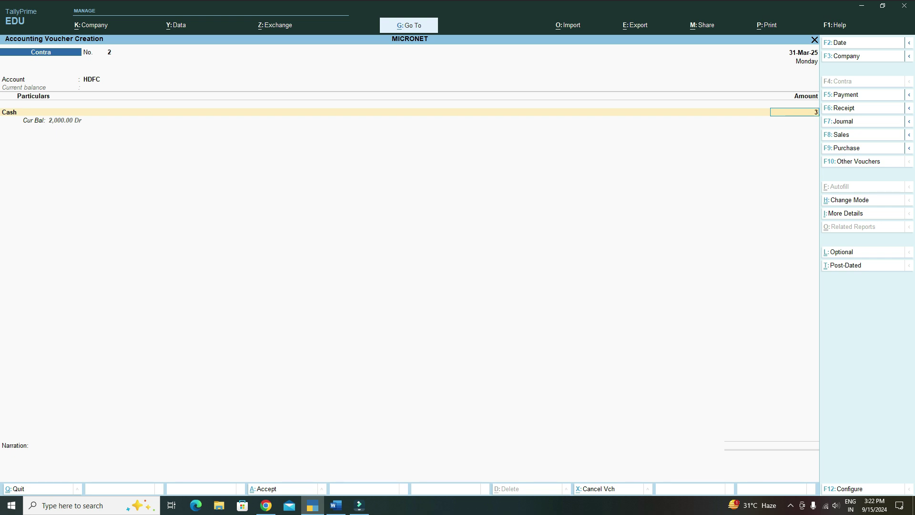
# Try 3000 and 2000 in turn as the Cash line's amount in the second contra voucher
pyautogui.write('000')
pyautogui.press('Return')
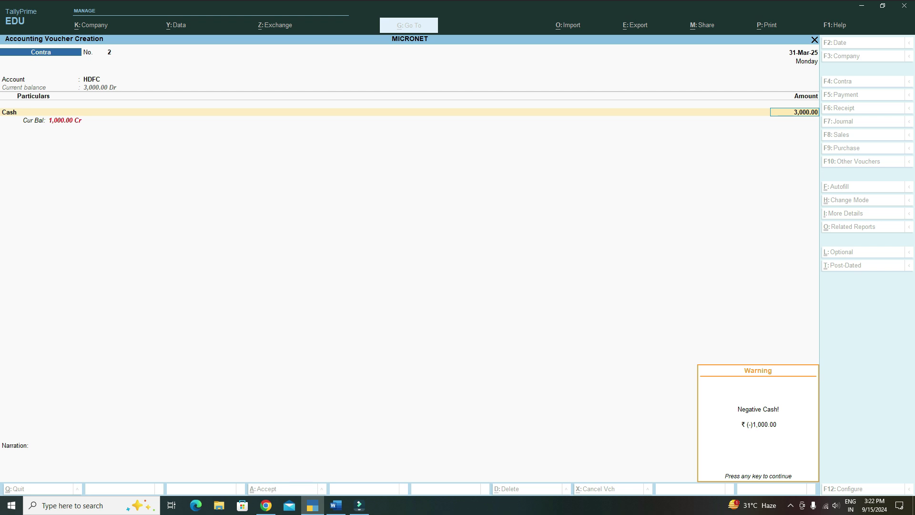
pyautogui.press('Return')
pyautogui.press('Up')
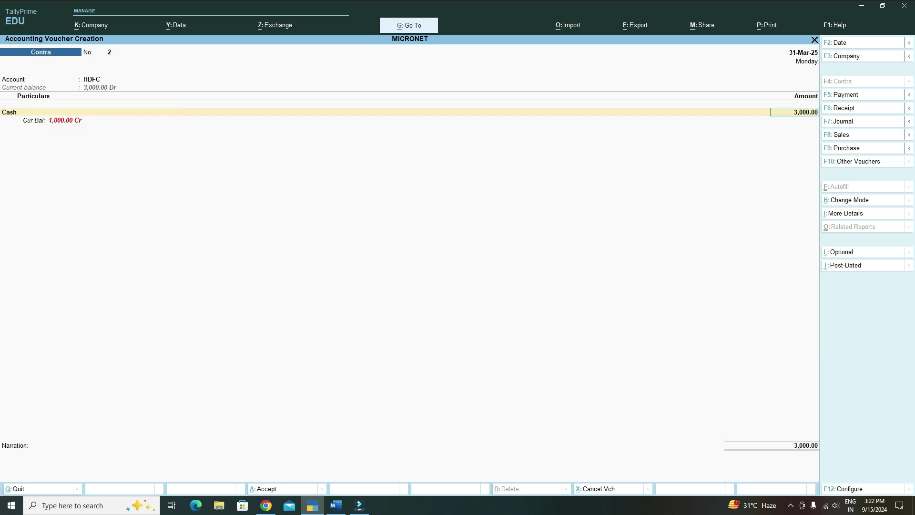
pyautogui.write('2000')
pyautogui.press('Return')
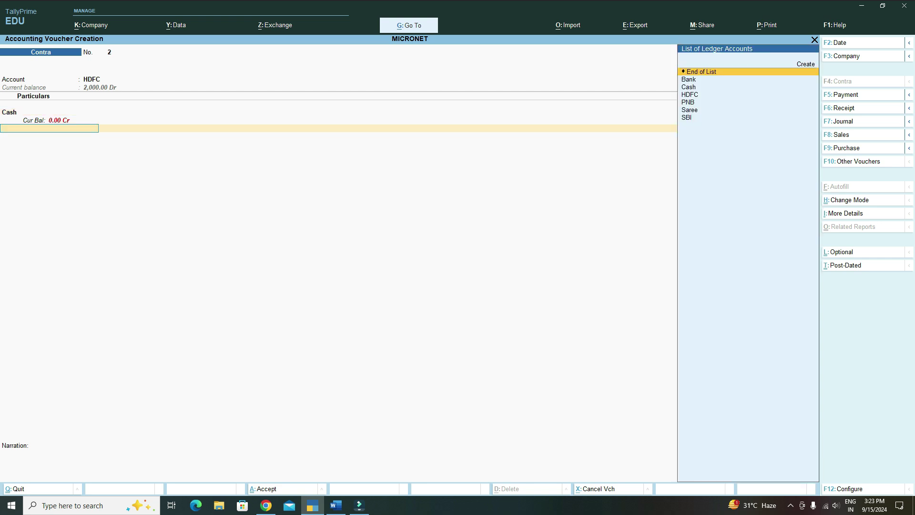
# Set the Cash line's amount to 1500 and end the particulars list of the second contra voucher
pyautogui.press('Up')
pyautogui.write('1500')
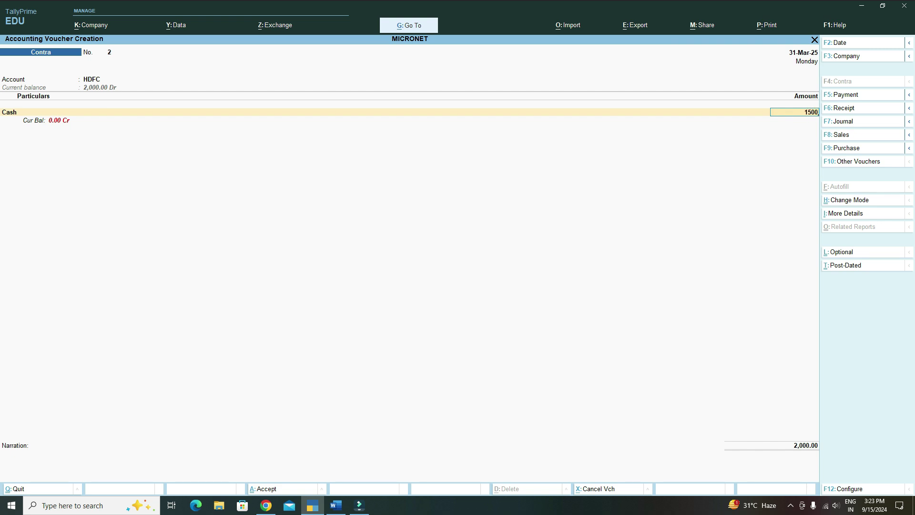
pyautogui.press('Return')
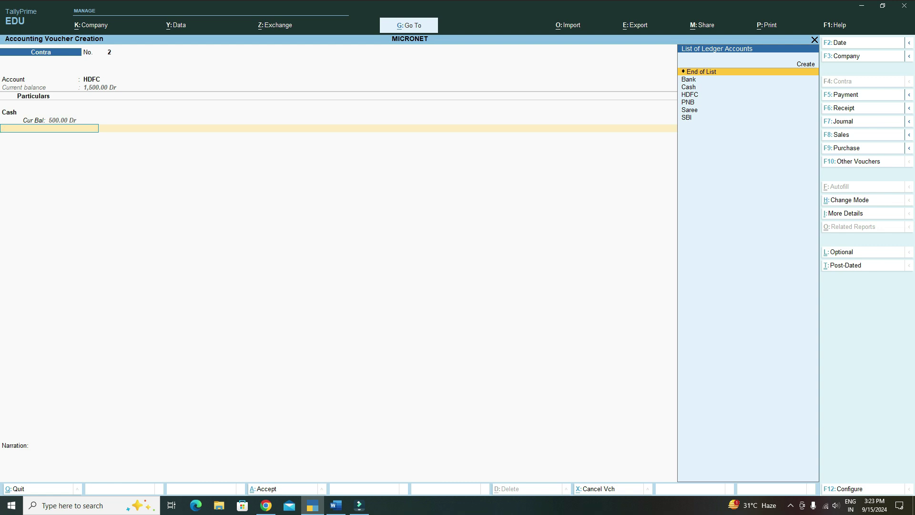
pyautogui.press('Return')
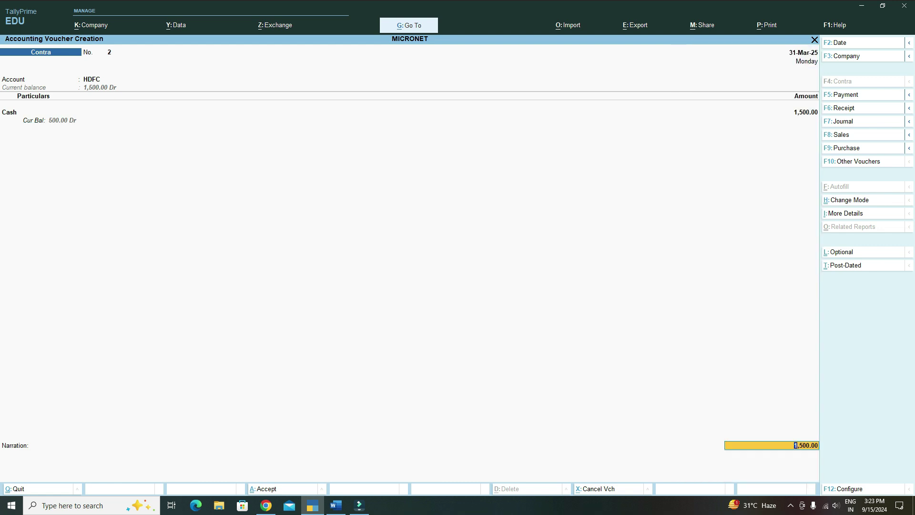
# Allocate the 1,500.00 to HDFC as Cash and go to the 1000 note entry in its cash denominations
pyautogui.press('Return')
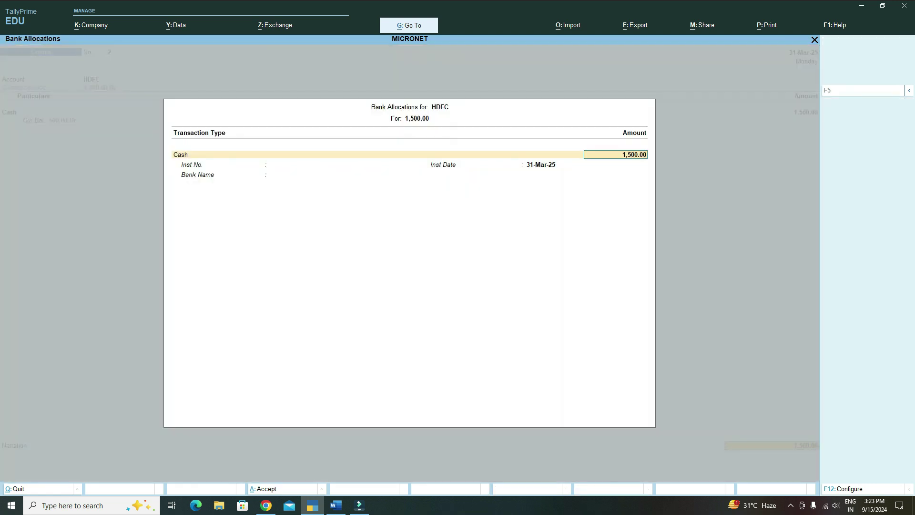
pyautogui.press('Return')
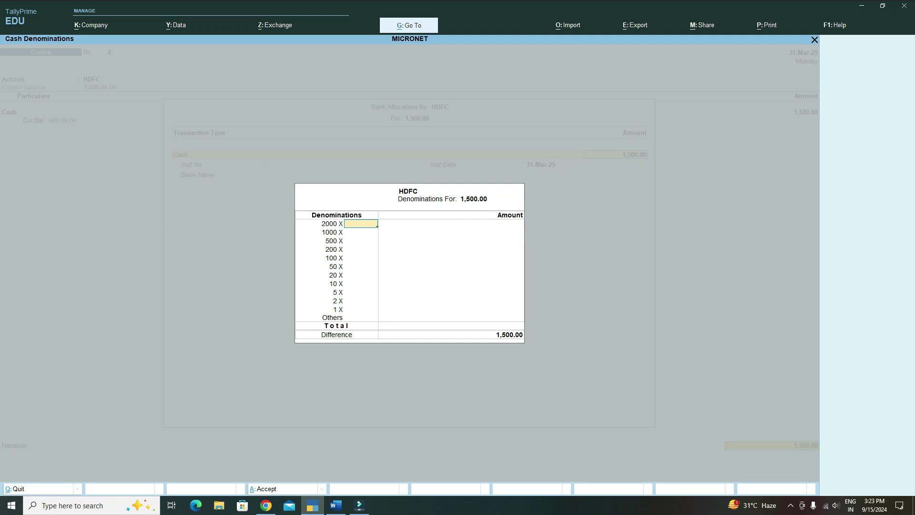
pyautogui.press('Return')
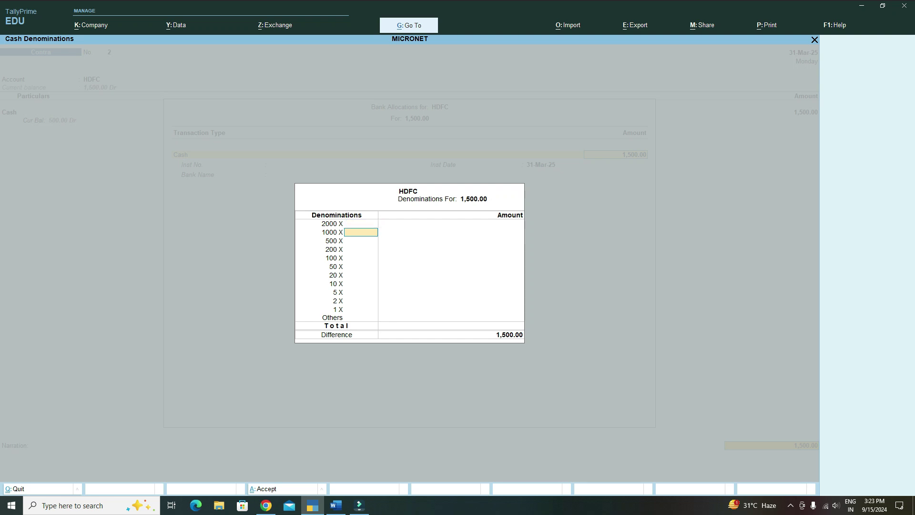
# Try one 1000 note in the HDFC cash denominations, and clear that entry again
pyautogui.press('Return')
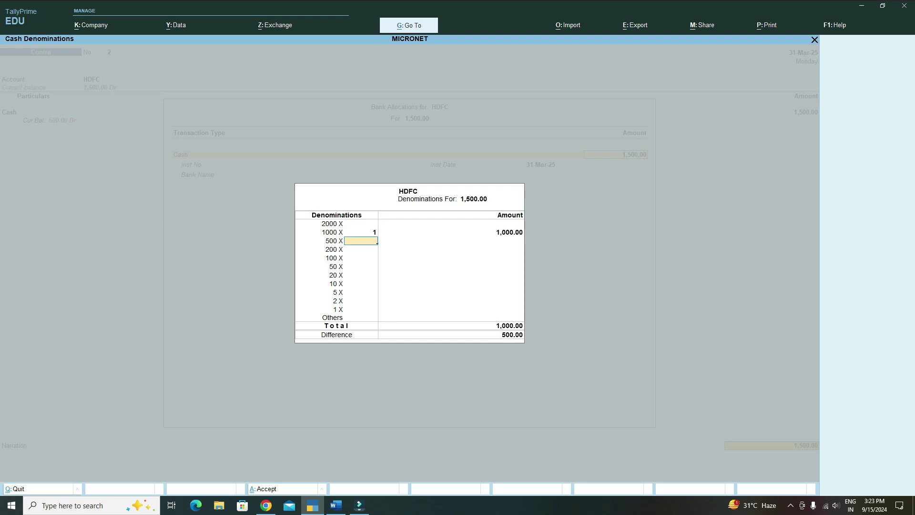
pyautogui.press('Up')
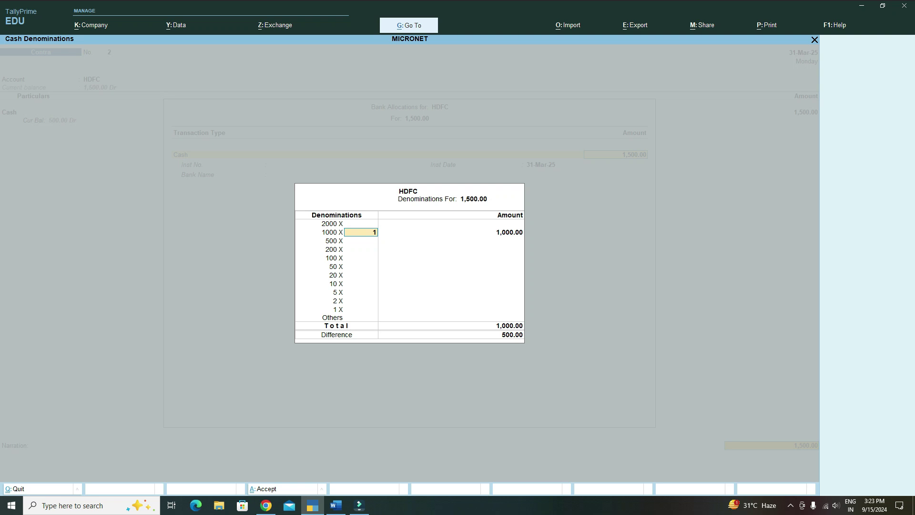
pyautogui.press('Up')
pyautogui.press('Down')
pyautogui.press('Down')
pyautogui.press('Up')
pyautogui.write('0')
pyautogui.press('Return')
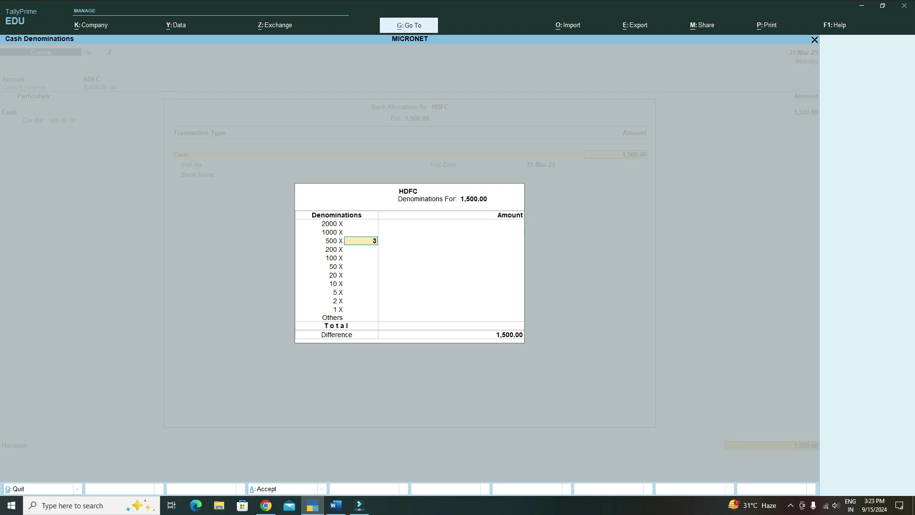
# Enter three 500 notes as the denominations, leave the bank name blank, and save the second contra voucher
pyautogui.press('Return')
pyautogui.press('Return')
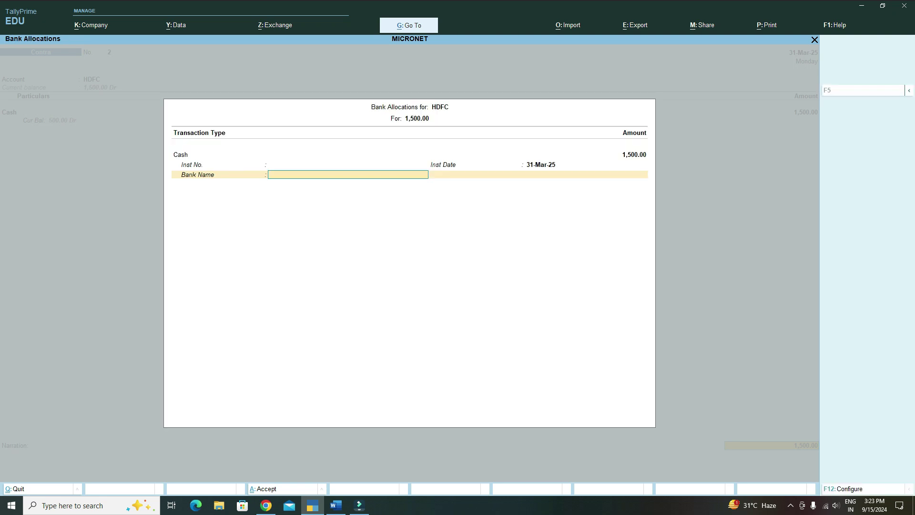
pyautogui.press('Return')
pyautogui.press('Return')
pyautogui.press('Return')
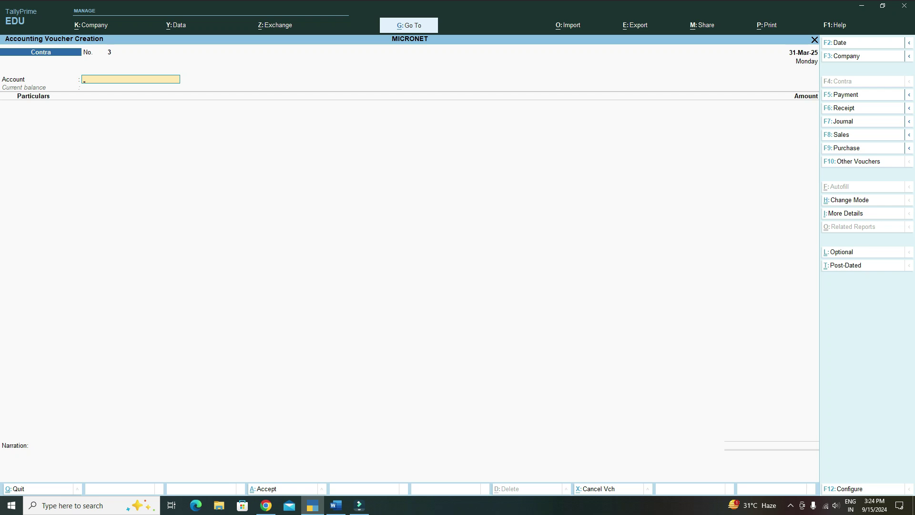
# Check the bank transfer in the Word list, and enter PNB as the third contra voucher's Account with HDFC as its particulars ledger
pyautogui.hotkey('alt', 'Tab')
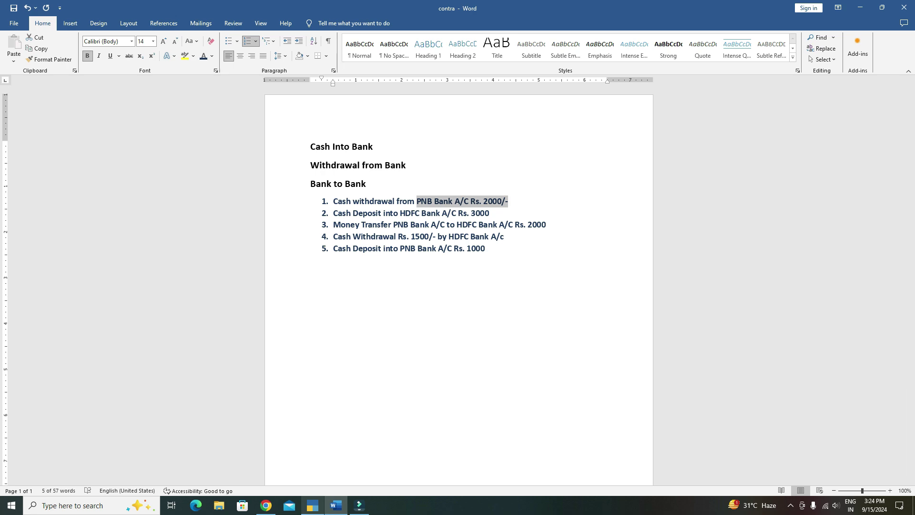
pyautogui.click(312, 505)
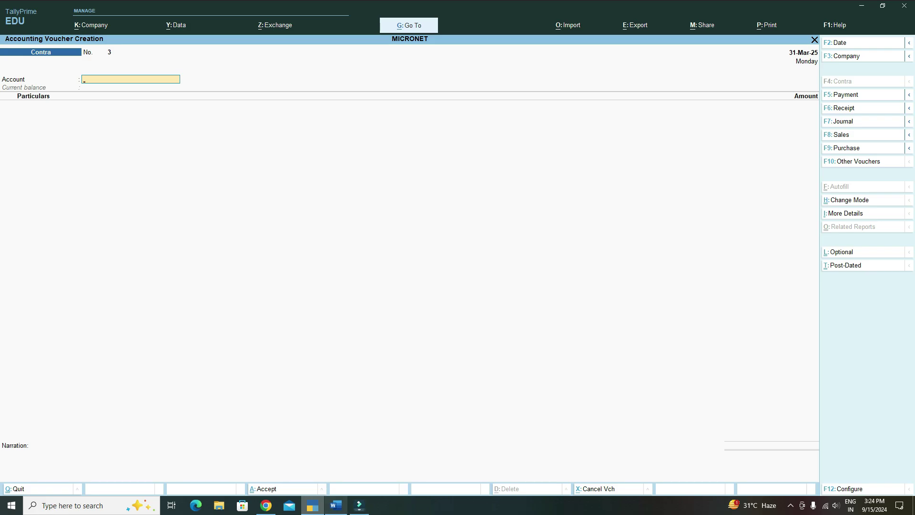
pyautogui.click(312, 505)
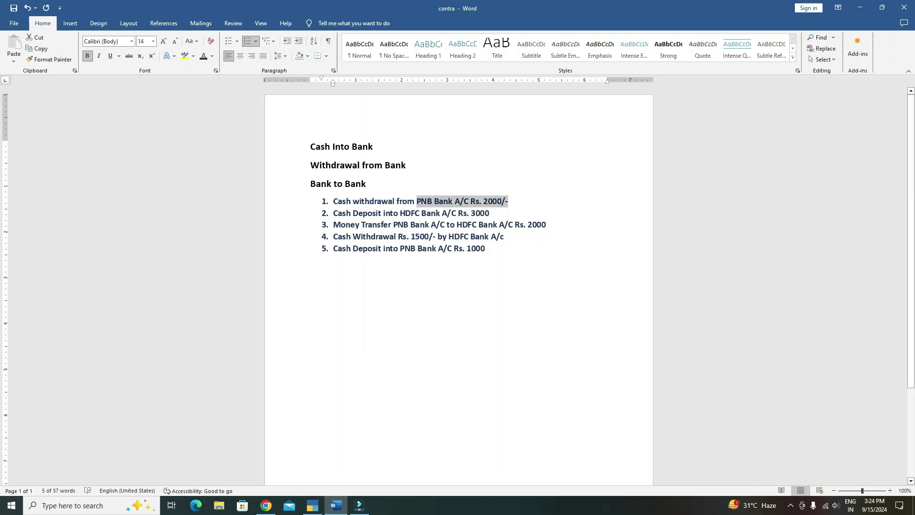
pyautogui.moveTo(312, 505)
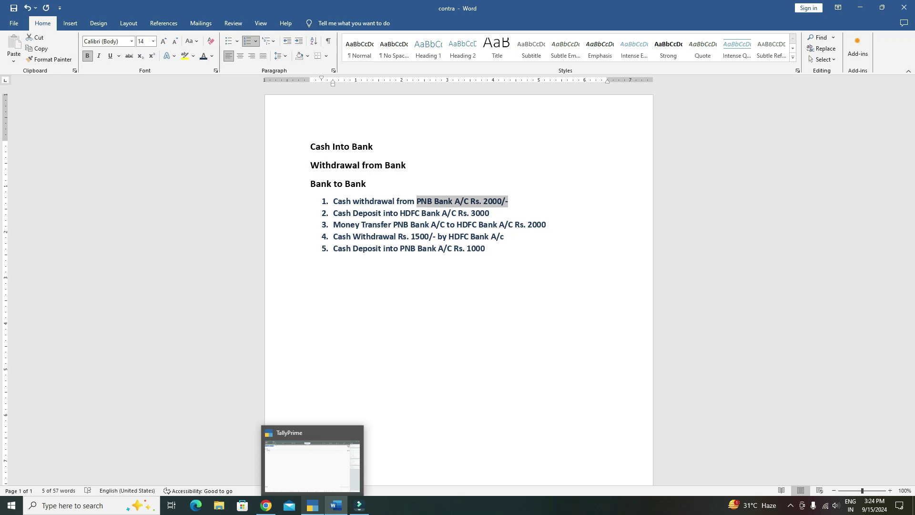
pyautogui.click(312, 505)
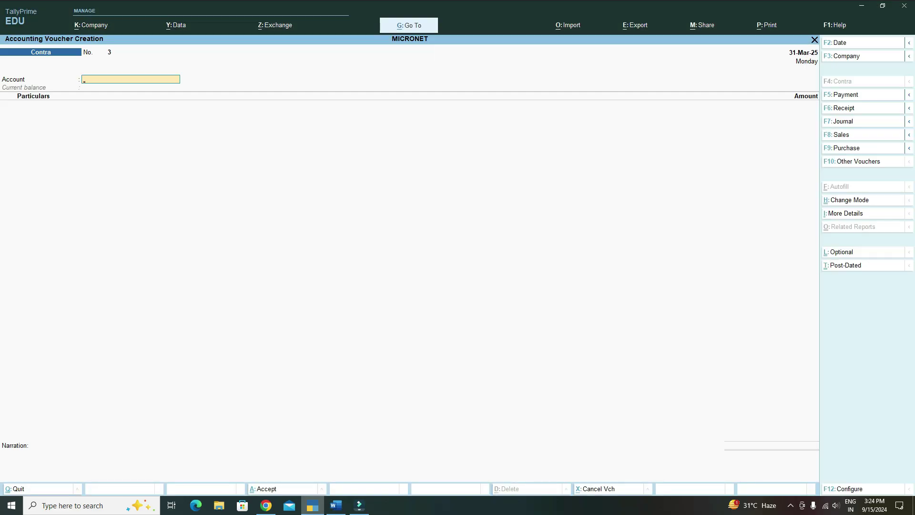
pyautogui.write('Pn')
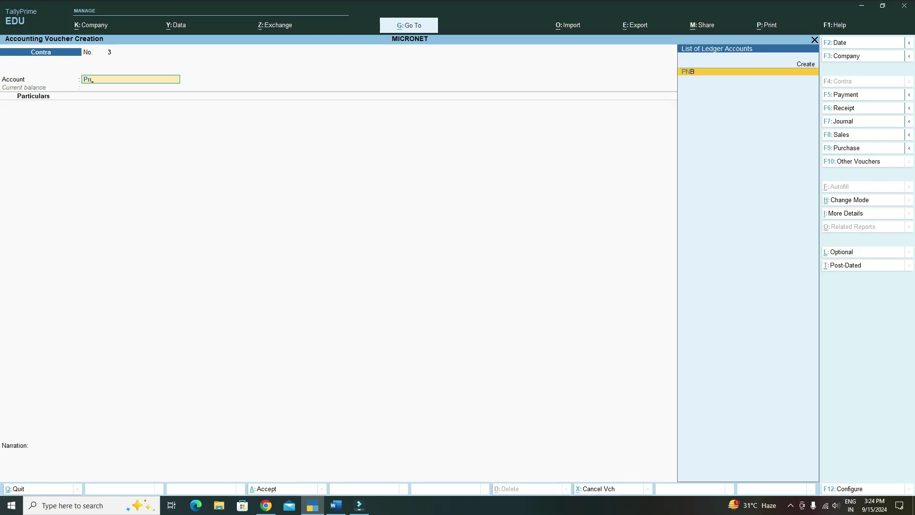
pyautogui.press('Return')
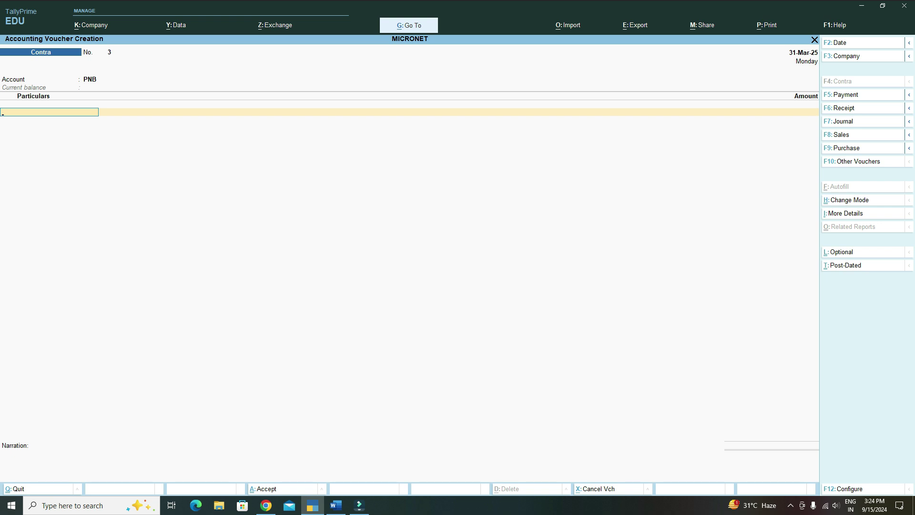
pyautogui.write('Hdfc')
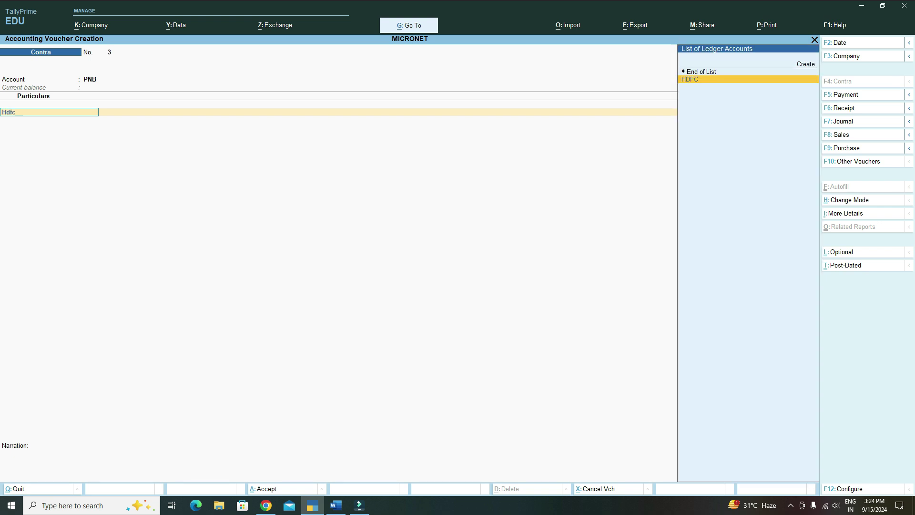
pyautogui.press('Return')
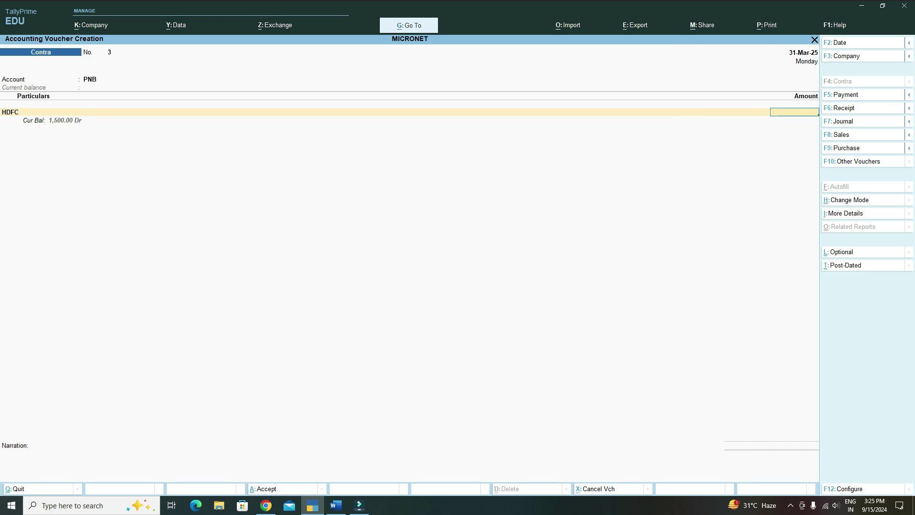
# Switch to the Word document and change the HDFC cash deposit amount in item 2 to 1500
pyautogui.hotkey('alt', 'Tab')
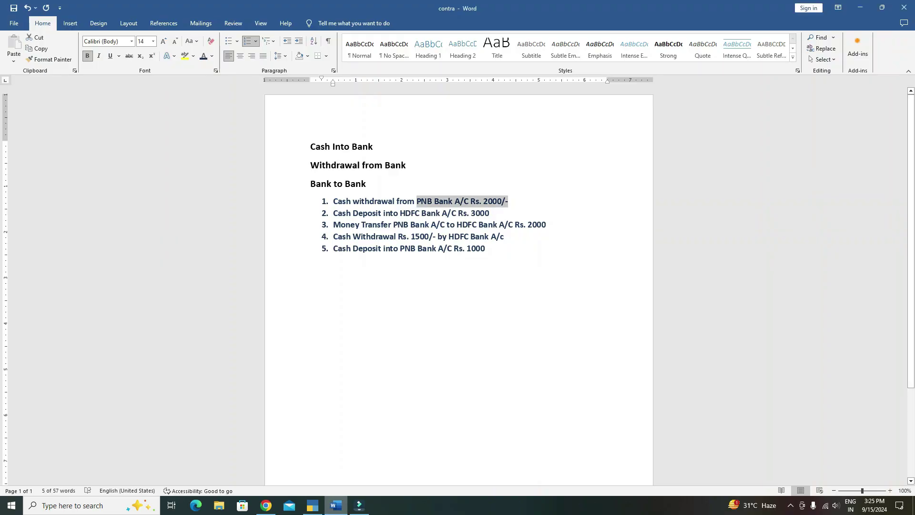
pyautogui.press('Down')
pyautogui.hotkey('shift', 'Left')
pyautogui.hotkey('shift', 'Left')
pyautogui.hotkey('shift', 'Left')
pyautogui.hotkey('shift', 'Left')
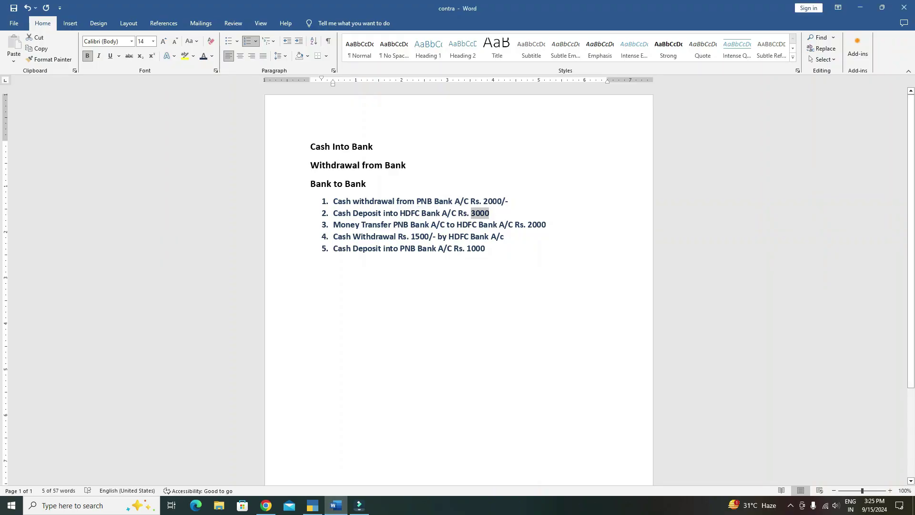
pyautogui.write('1500')
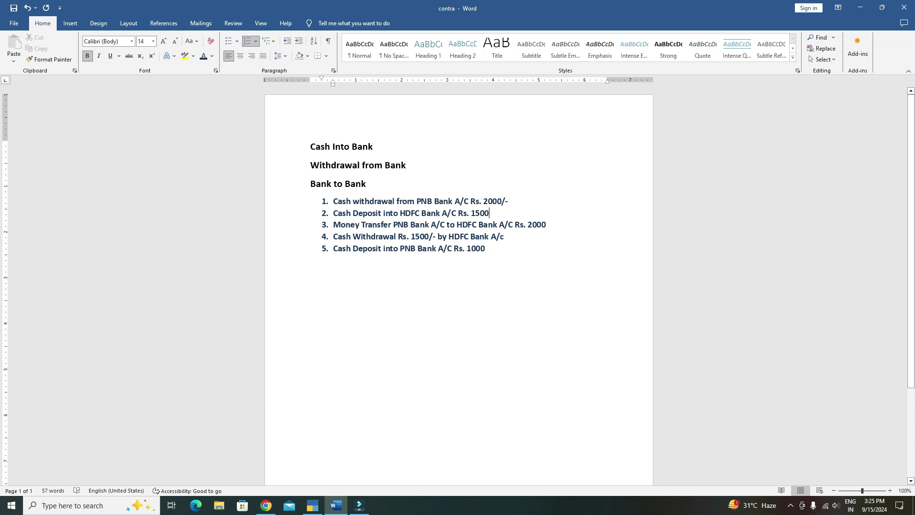
# Change the PNB to HDFC money transfer amount in item 3 of the list to 1000
pyautogui.press('BackSpace')
pyautogui.press('BackSpace')
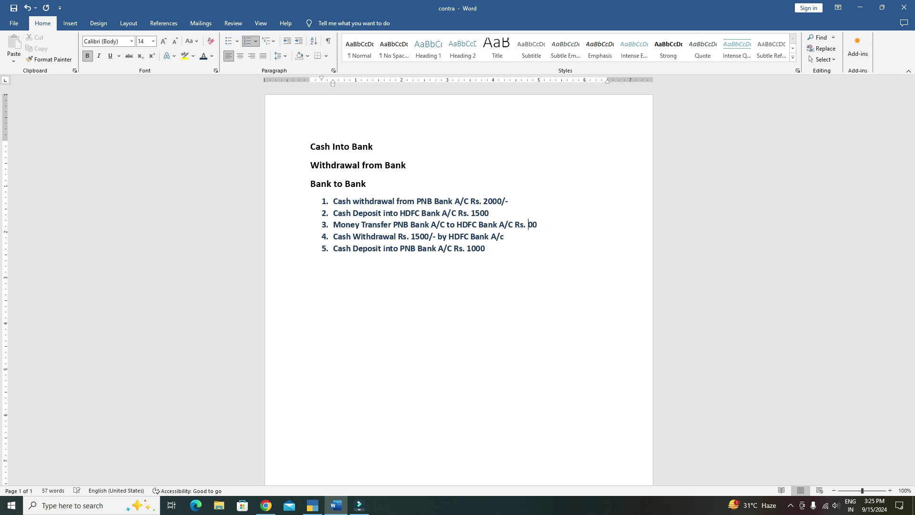
pyautogui.write('10')
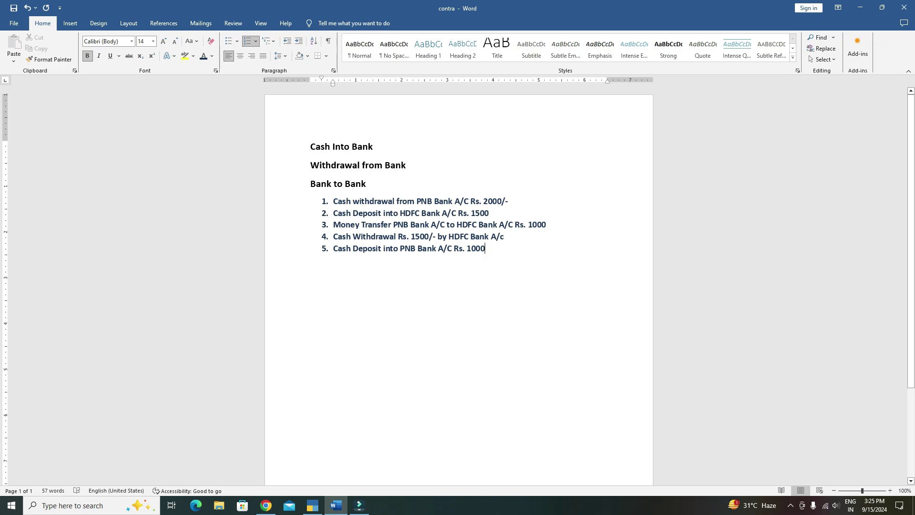
# Return to TallyPrime, enter 1000 as the HDFC amount in the third contra voucher, and check it against the Word list
pyautogui.hotkey('alt', 'Tab')
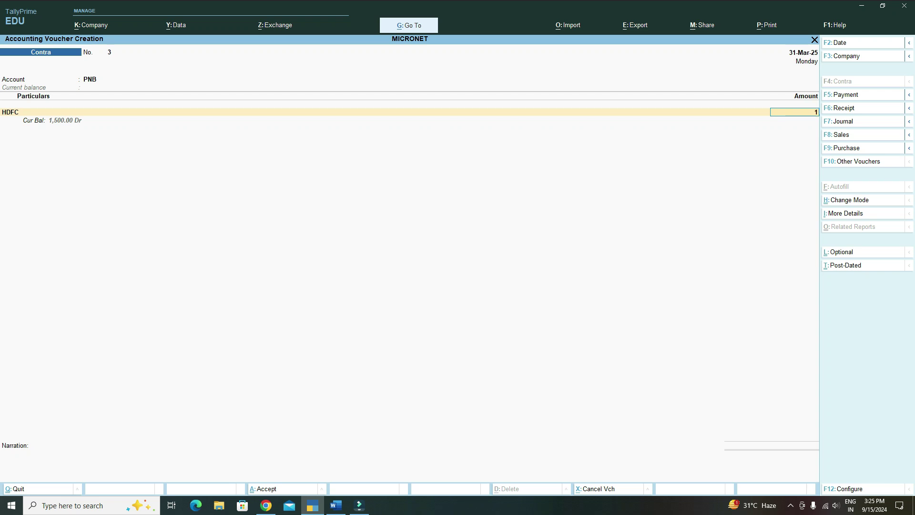
pyautogui.write('000')
pyautogui.hotkey('alt', 'Tab')
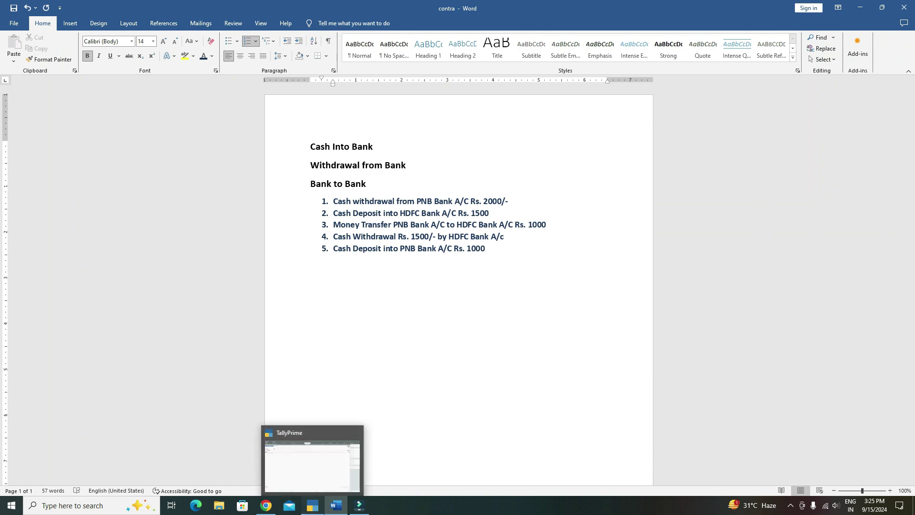
pyautogui.click(312, 505)
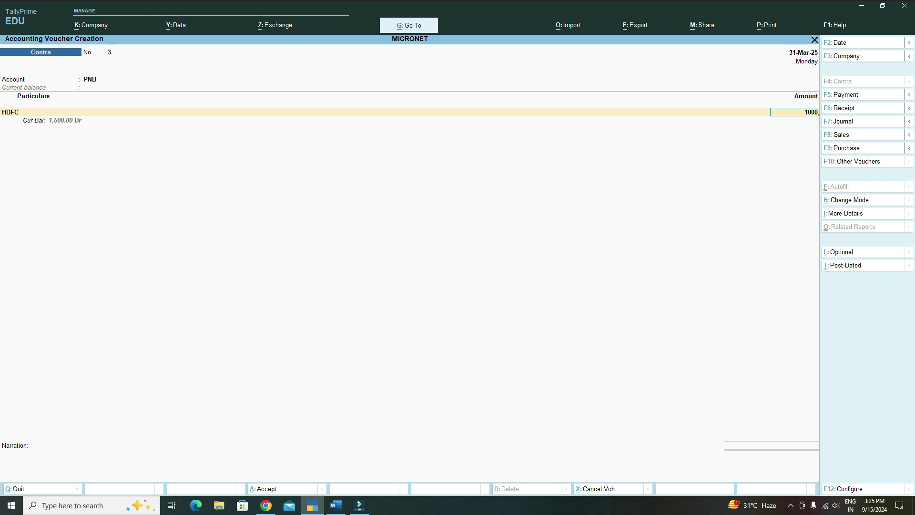
pyautogui.press('Return')
# Allocate the 1,000.00 to HDFC as Cheque with cheque range Not Applicable, instrument number blank and instrument date 31-Mar-25
pyautogui.press('Return')
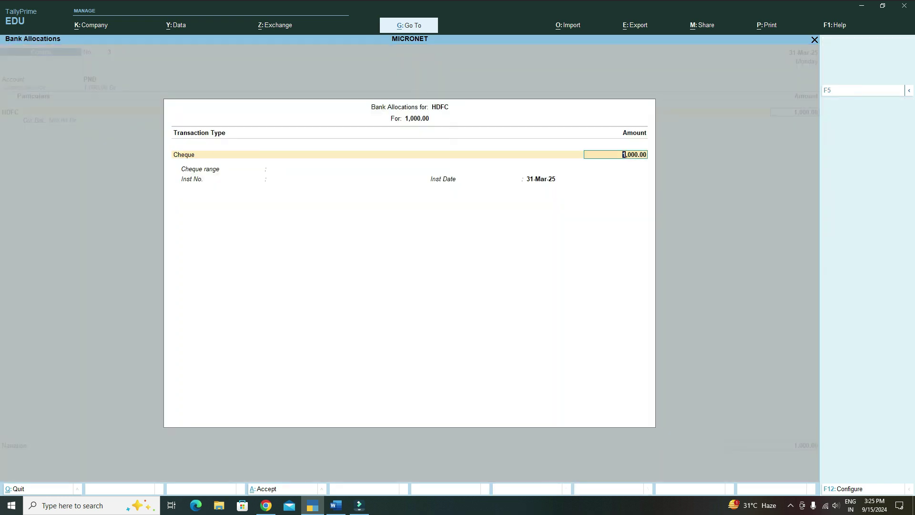
pyautogui.press('Return')
pyautogui.press('Return')
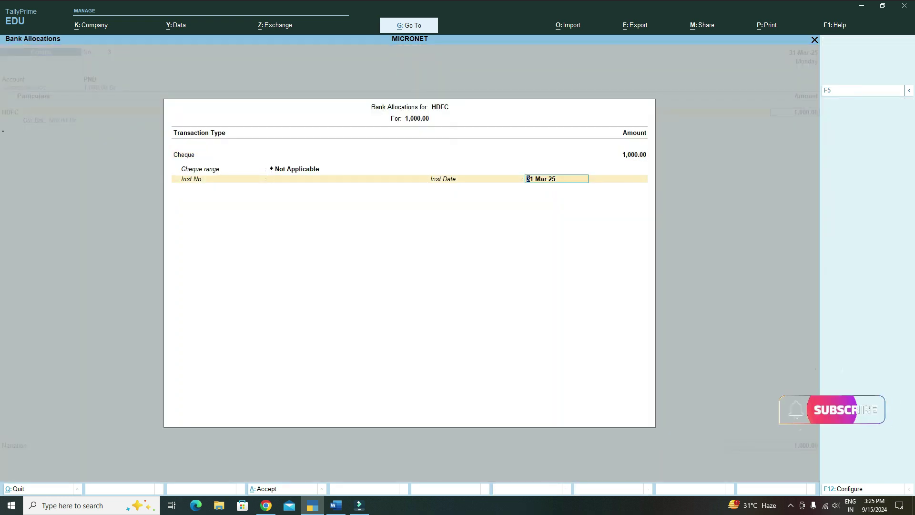
pyautogui.press('Return')
pyautogui.press('Return')
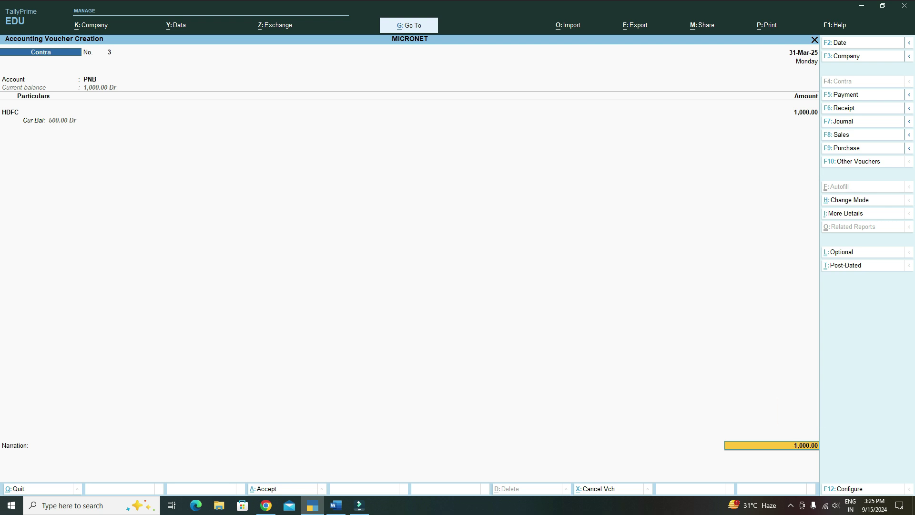
# Accept the remaining default entries, leave the narration blank, and save the third contra voucher
pyautogui.press('Return')
pyautogui.press('Return')
pyautogui.press('Return')
pyautogui.press('Return')
pyautogui.press('Return')
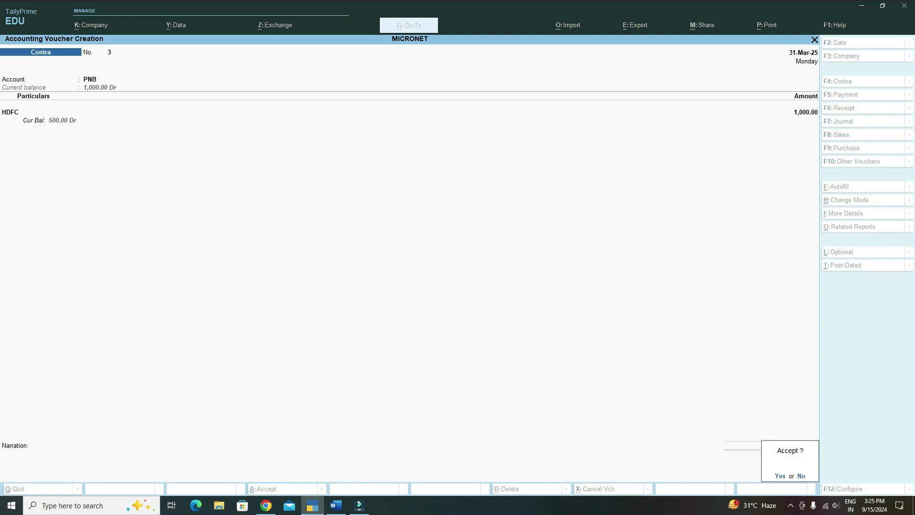
pyautogui.press('Return')
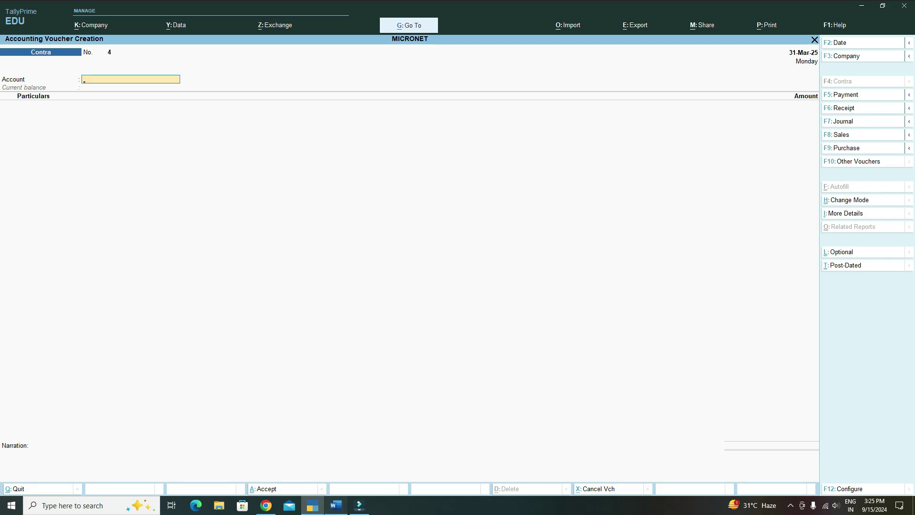
# Check the next transaction in the Word list, and change the fourth contra voucher's mode to Double Entry in TallyPrime
pyautogui.click(336, 505)
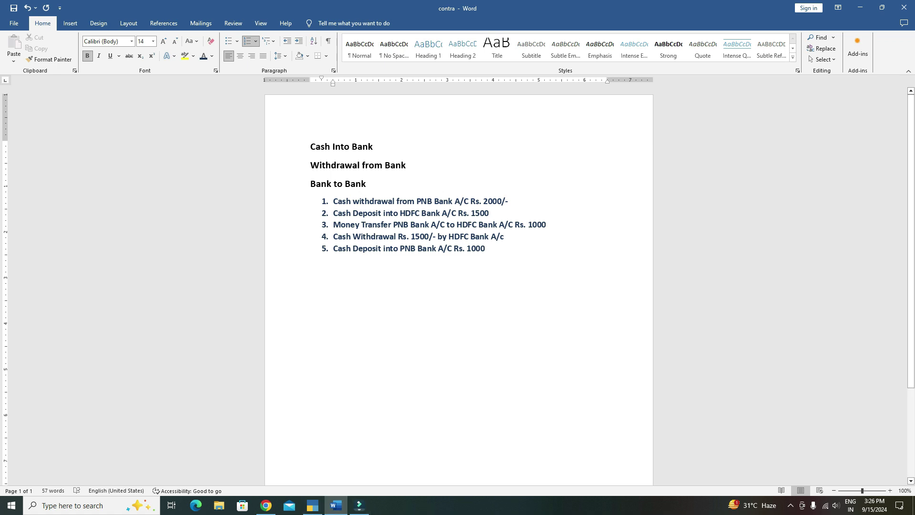
pyautogui.hotkey('alt', 'Tab')
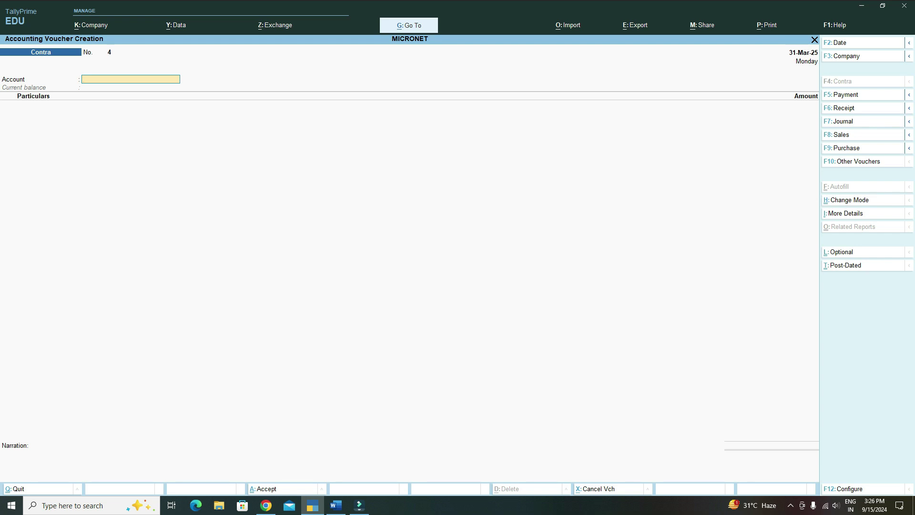
pyautogui.hotkey('ctrl', 'h')
pyautogui.press('Up')
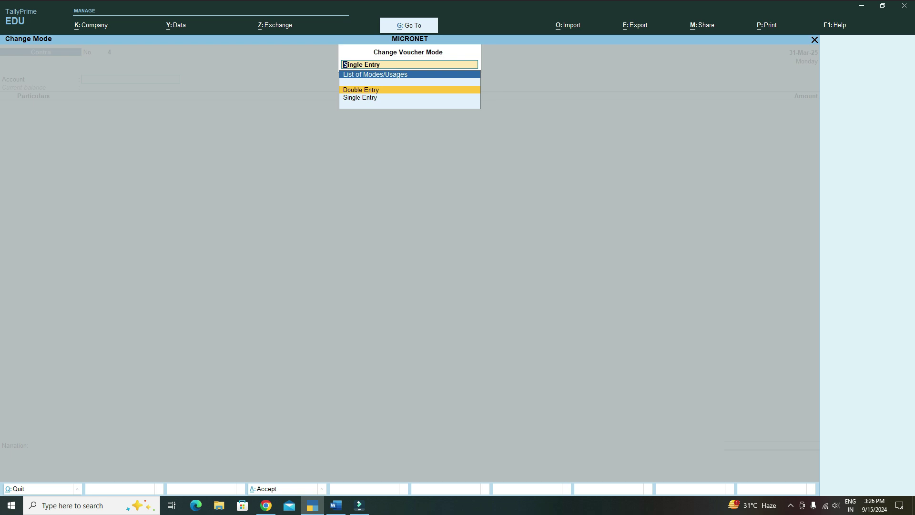
pyautogui.press('Return')
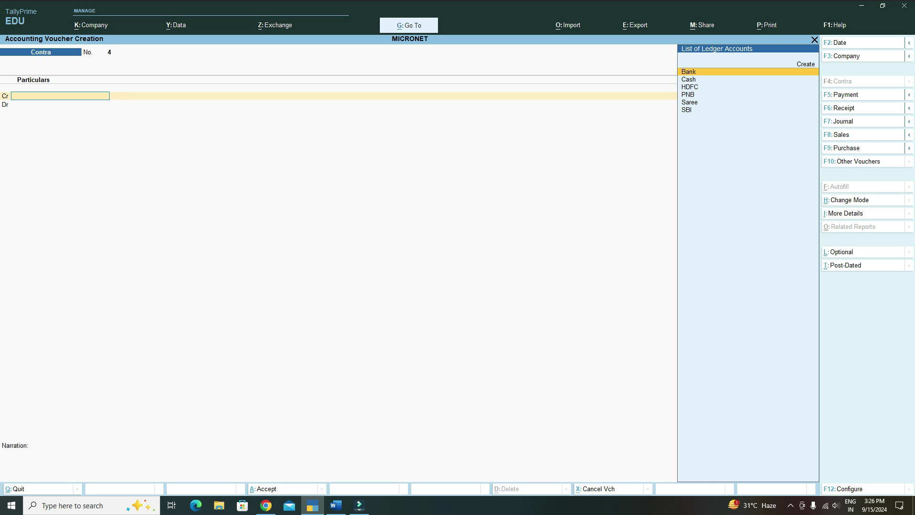
# Recheck the Word list, and enter HDFC as the credit ledger and PNB as the debit ledger of the fourth contra voucher
pyautogui.press('Down')
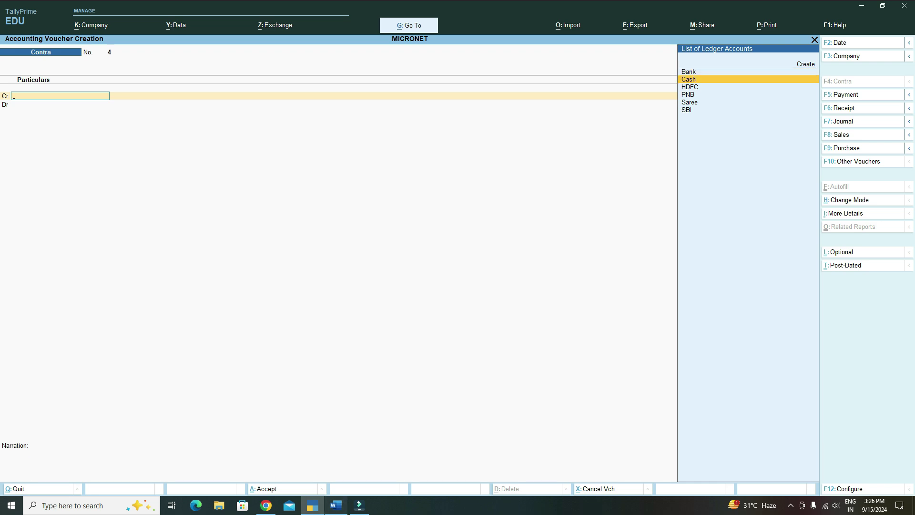
pyautogui.hotkey('alt', 'Tab')
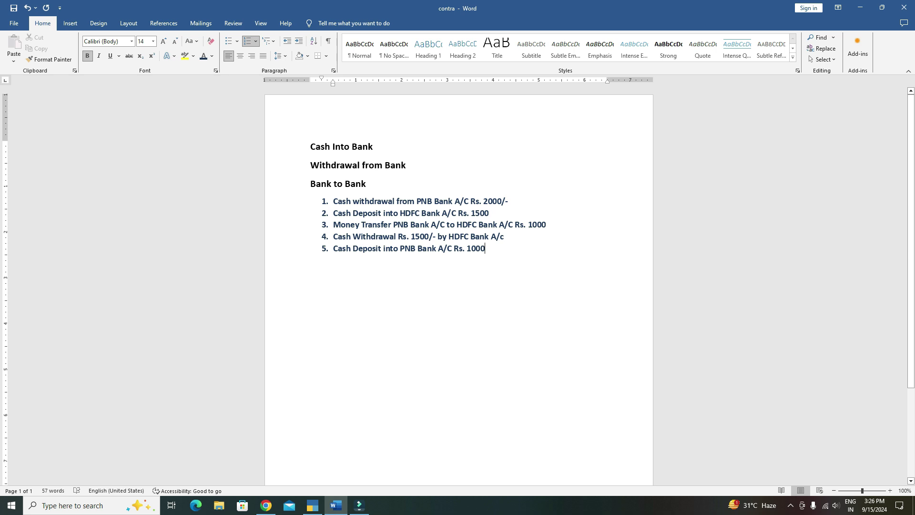
pyautogui.moveTo(312, 506)
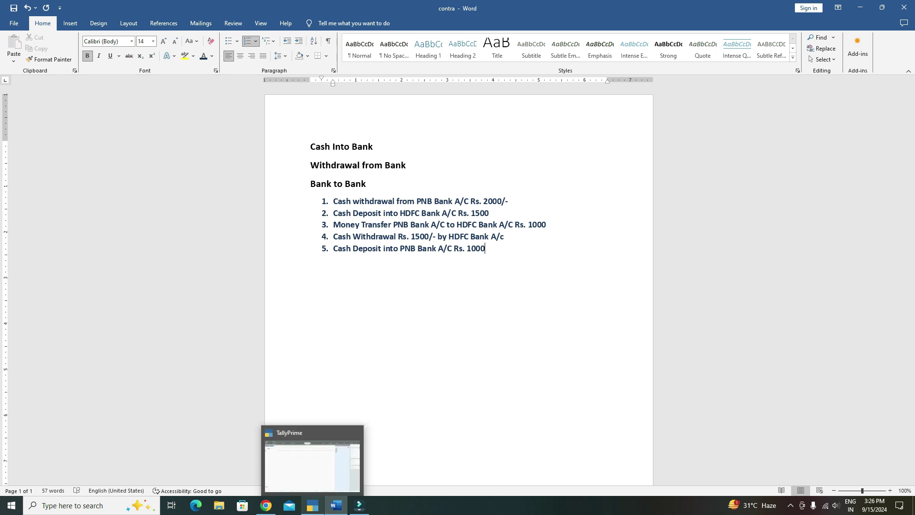
pyautogui.click(312, 505)
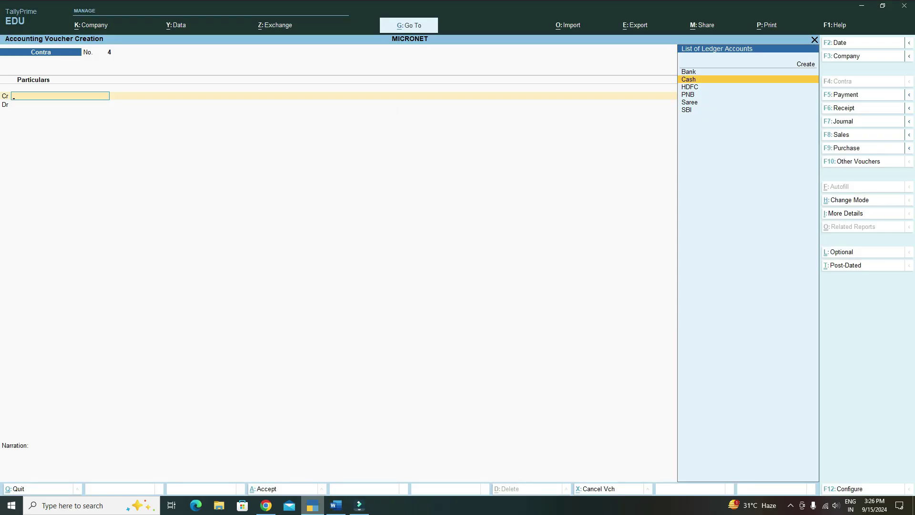
pyautogui.write('H')
pyautogui.press('Return')
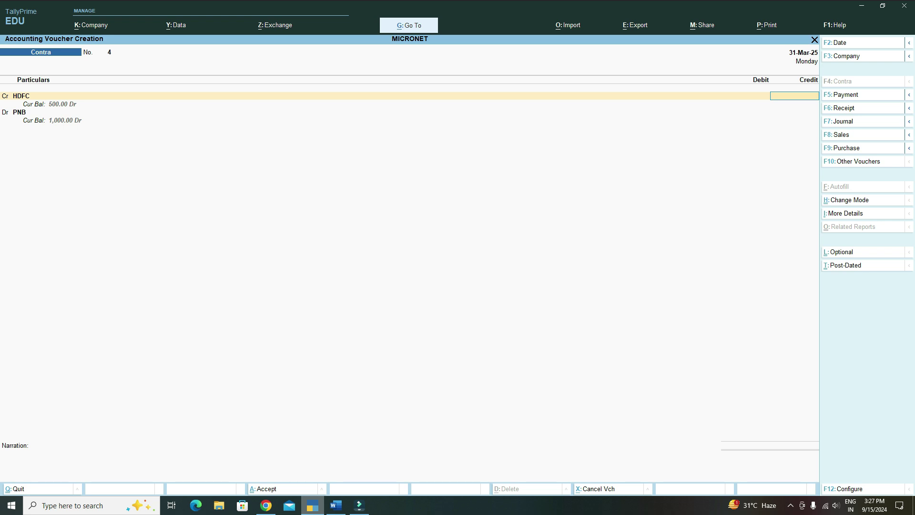
# Set the HDFC credit to 500.00 and allocate it as Cheque with cheque range Not Applicable and no instrument number
pyautogui.write('00')
pyautogui.press('Return')
pyautogui.press('Return')
pyautogui.press('Return')
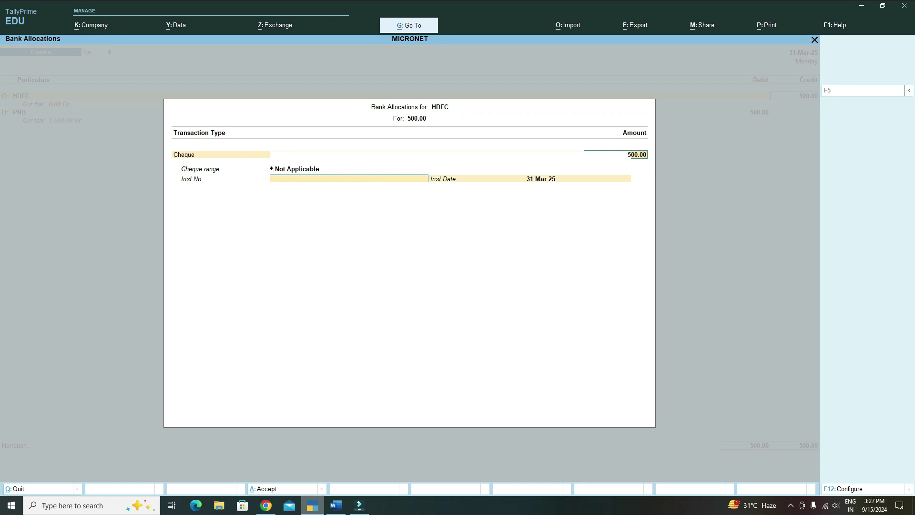
pyautogui.press('Return')
pyautogui.press('Return')
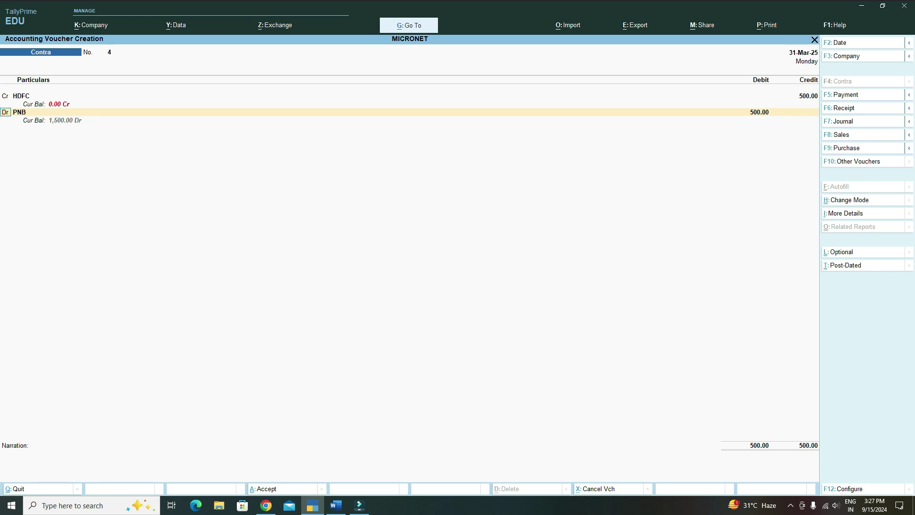
# Debit PNB with 500.00, leave the narration blank, and save the fourth contra voucher
pyautogui.press('Return')
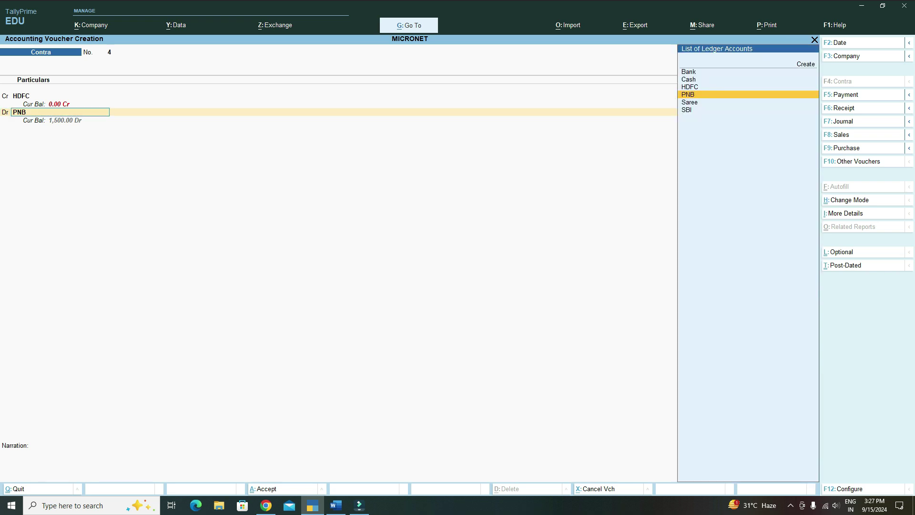
pyautogui.press('Return')
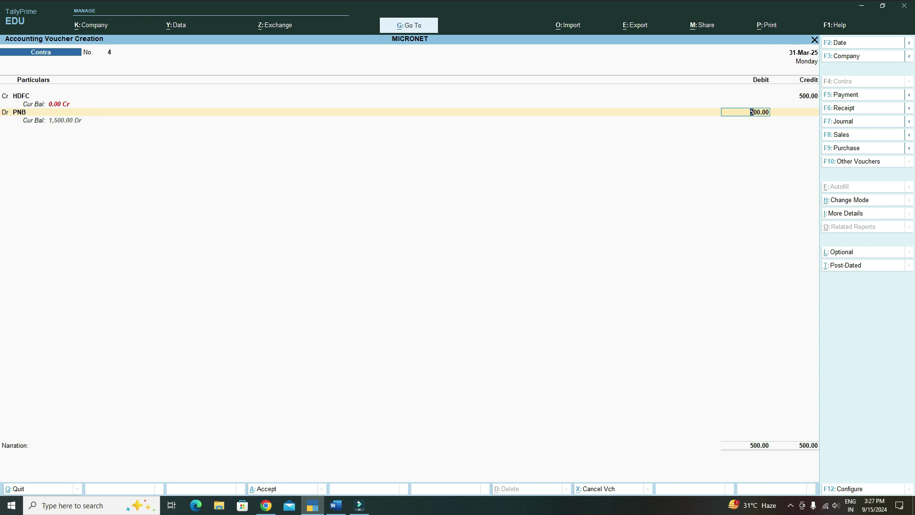
pyautogui.press('Return')
pyautogui.press('Return')
pyautogui.press('Return')
pyautogui.press('Return')
pyautogui.press('Return')
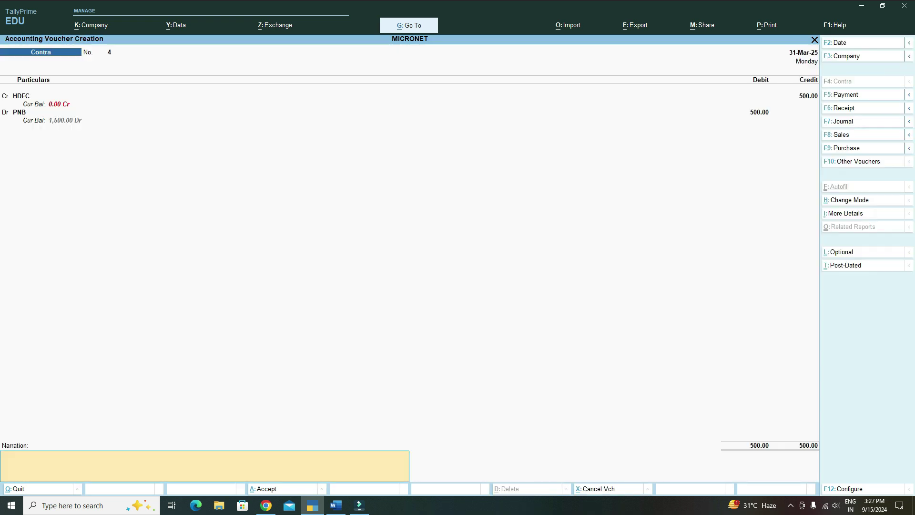
pyautogui.press('Return')
pyautogui.press('Return')
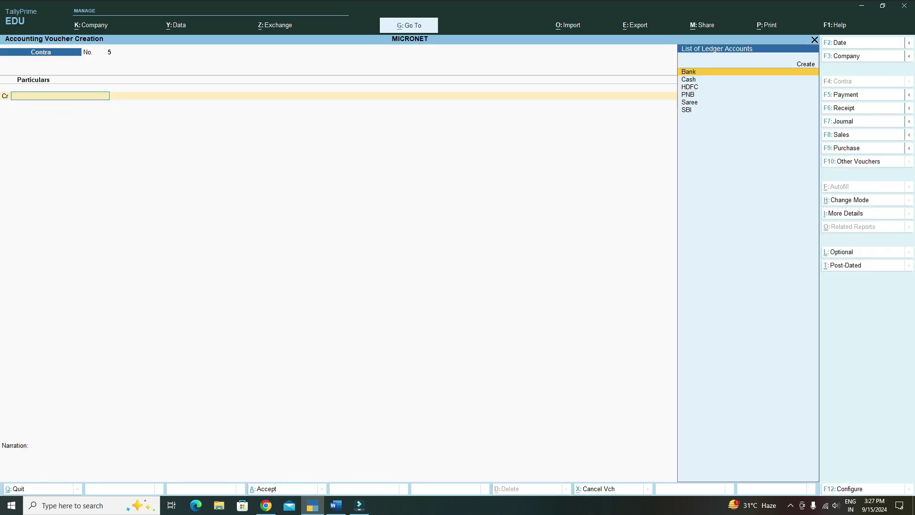
# Change the HDFC cash withdrawal amount in item 4 of the Word list to 500 and review the list
pyautogui.hotkey('alt', 'Tab')
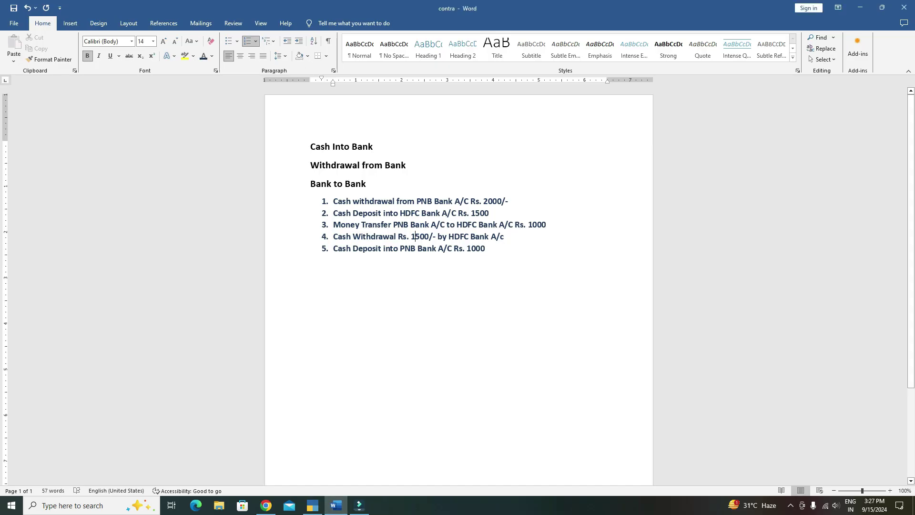
pyautogui.press('BackSpace')
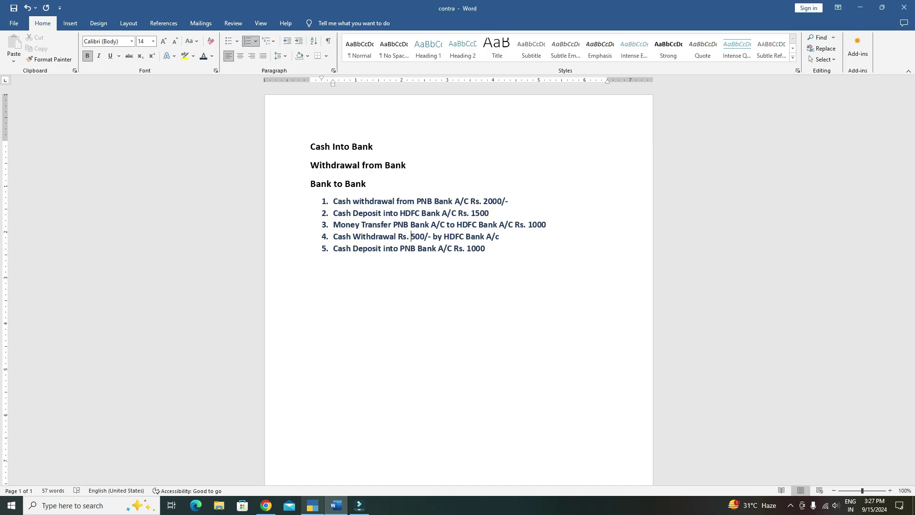
pyautogui.click(312, 505)
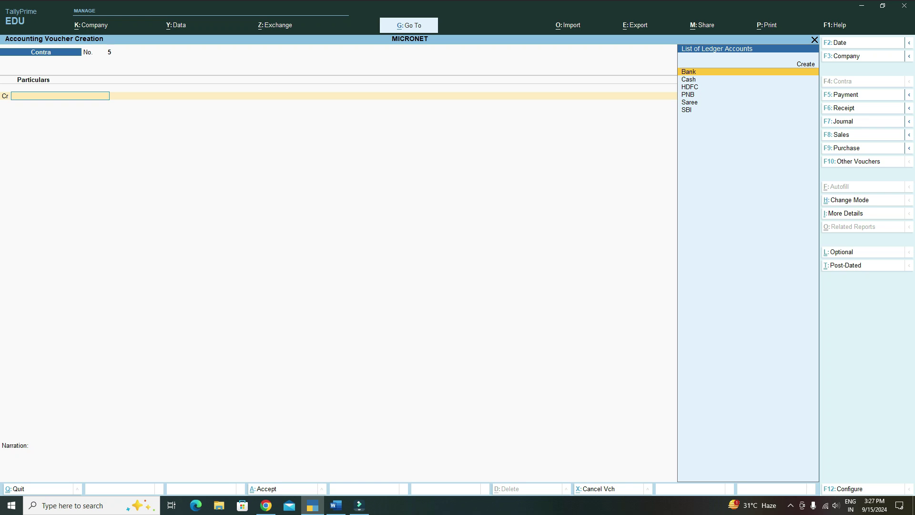
pyautogui.click(336, 505)
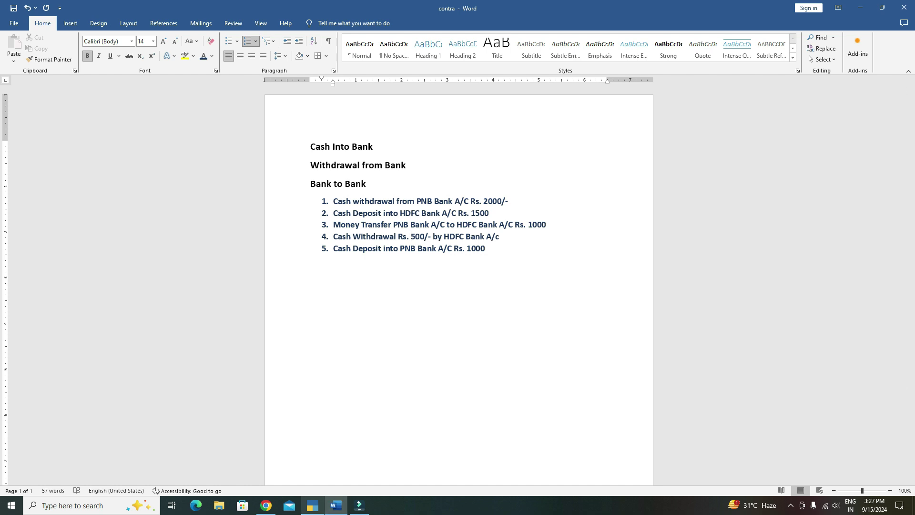
# Return to TallyPrime and enter Cash as the credit ledger of the fifth contra voucher
pyautogui.moveTo(312, 505)
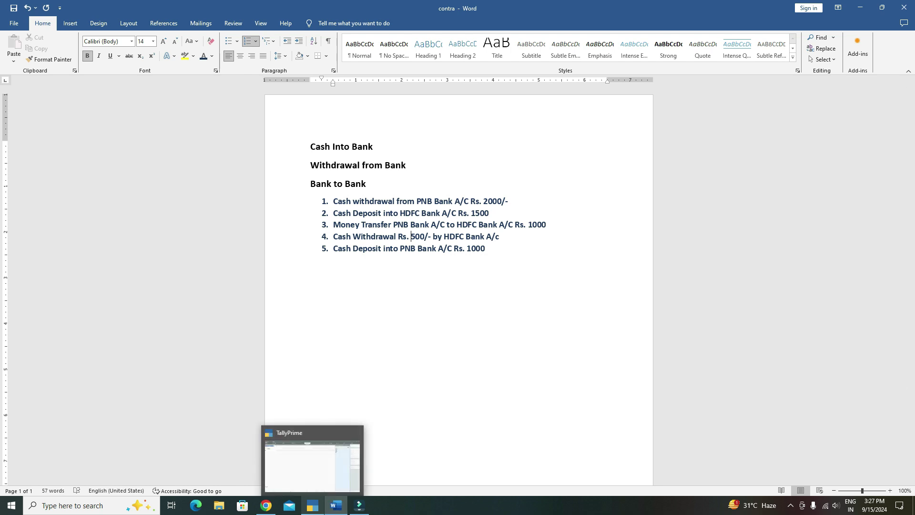
pyautogui.click(313, 505)
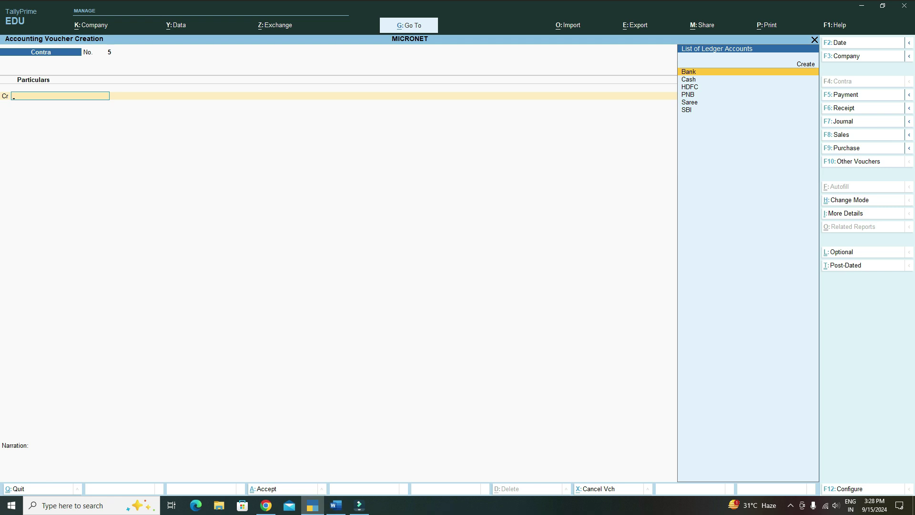
pyautogui.write('C')
pyautogui.press('Return')
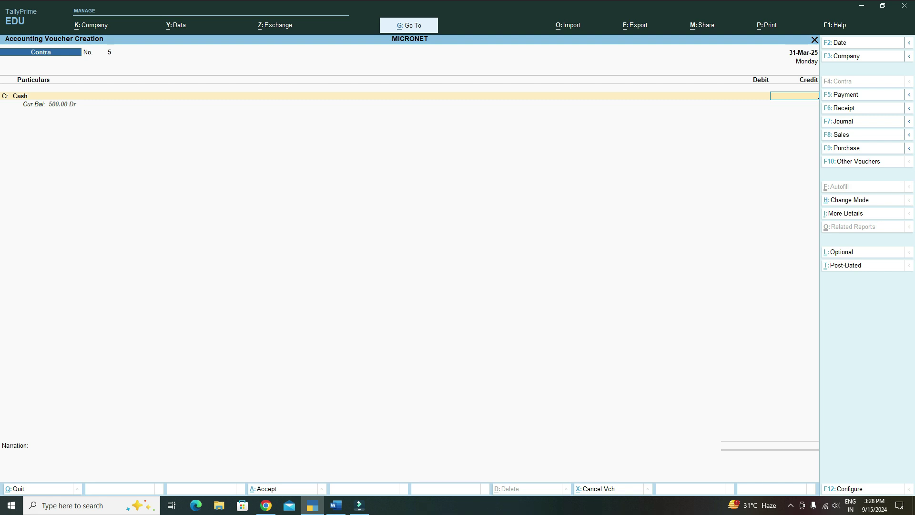
# Set the Cash credit to 300.00 and debit HDFC with 300.00 in the fifth contra voucher
pyautogui.write('300')
pyautogui.press('Return')
pyautogui.write('HDFC')
pyautogui.press('Return')
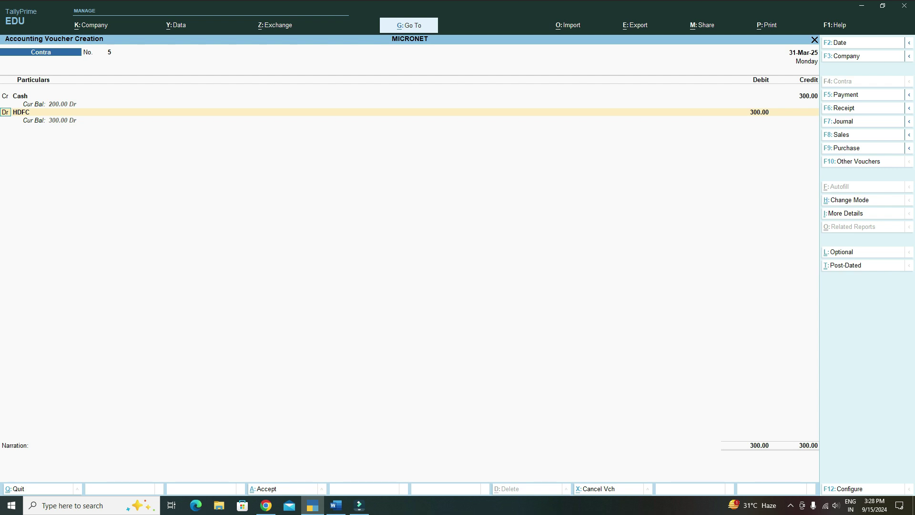
pyautogui.press('Return')
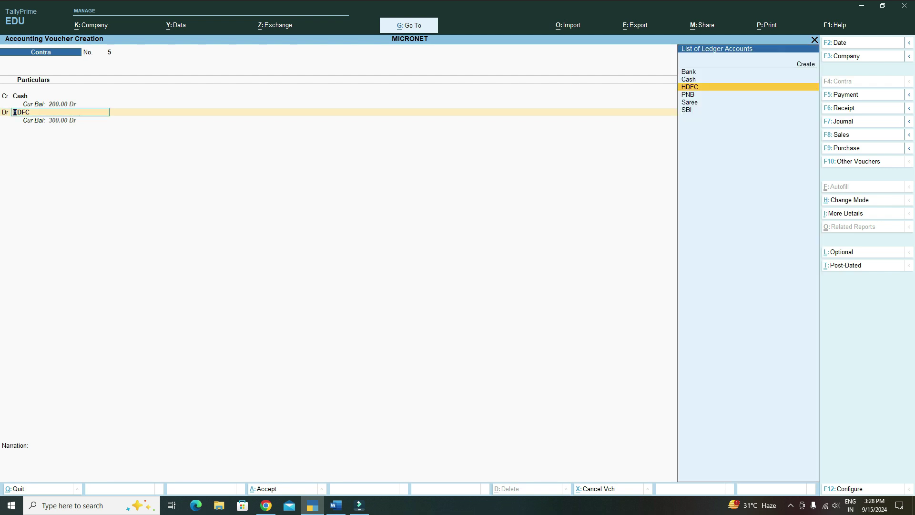
pyautogui.press('Return')
pyautogui.press('Return')
# Allocate the HDFC deposit as Cash with three notes of 100 and save the fifth contra voucher with a blank narration
pyautogui.press('Return')
pyautogui.press('Return')
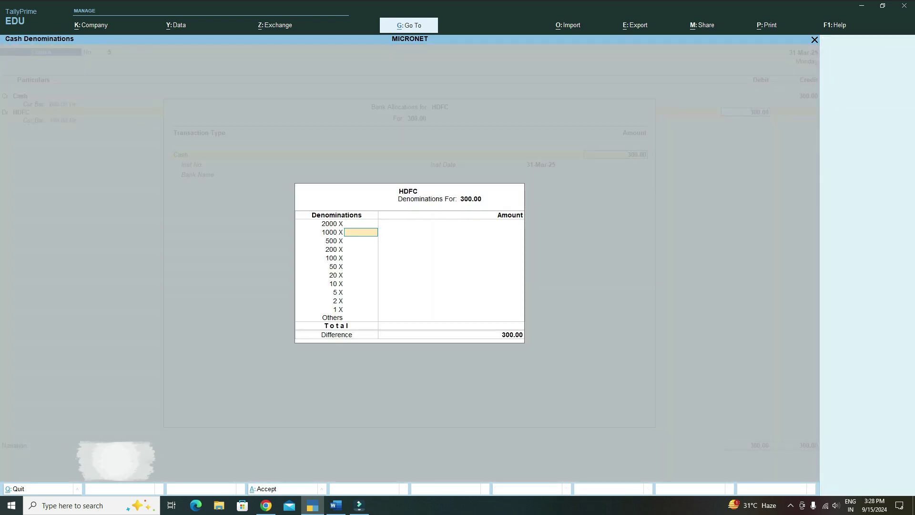
pyautogui.press('Return')
pyautogui.press('Return')
pyautogui.press('Return')
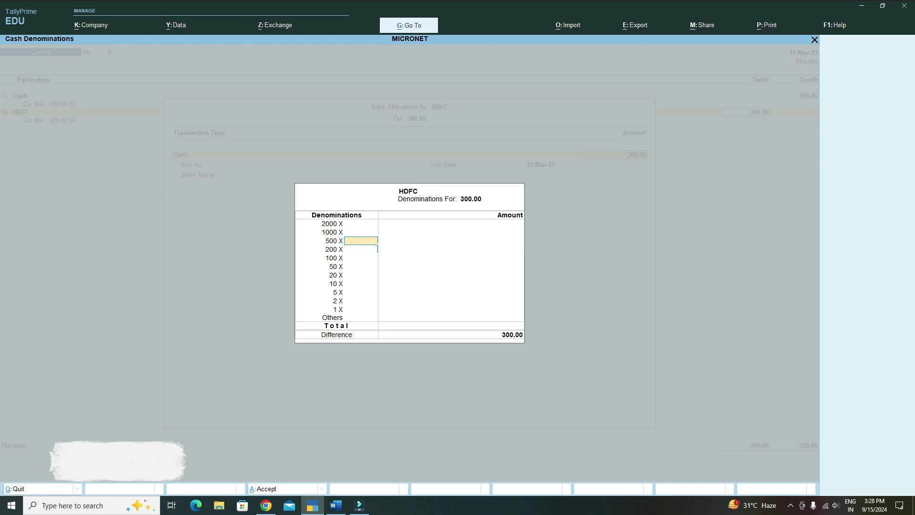
pyautogui.write('3')
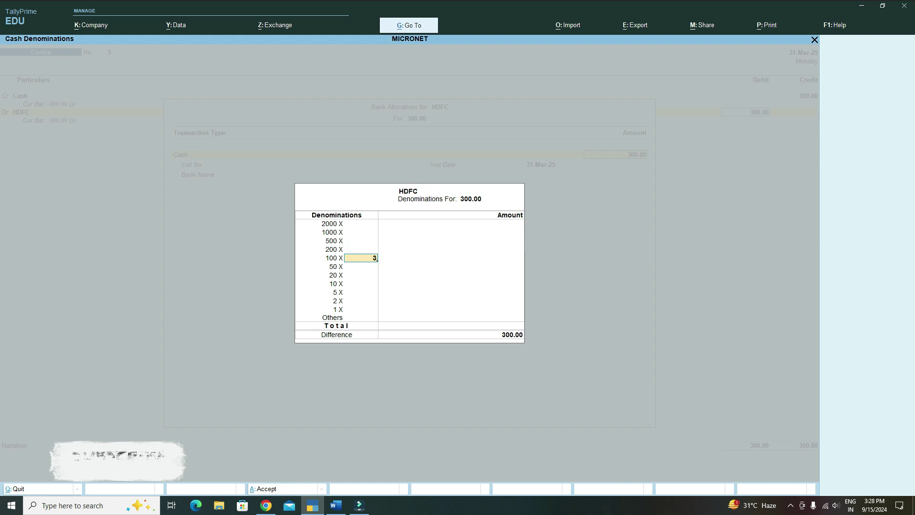
pyautogui.press('Return')
pyautogui.press('Return')
pyautogui.press('Return')
pyautogui.press('Return')
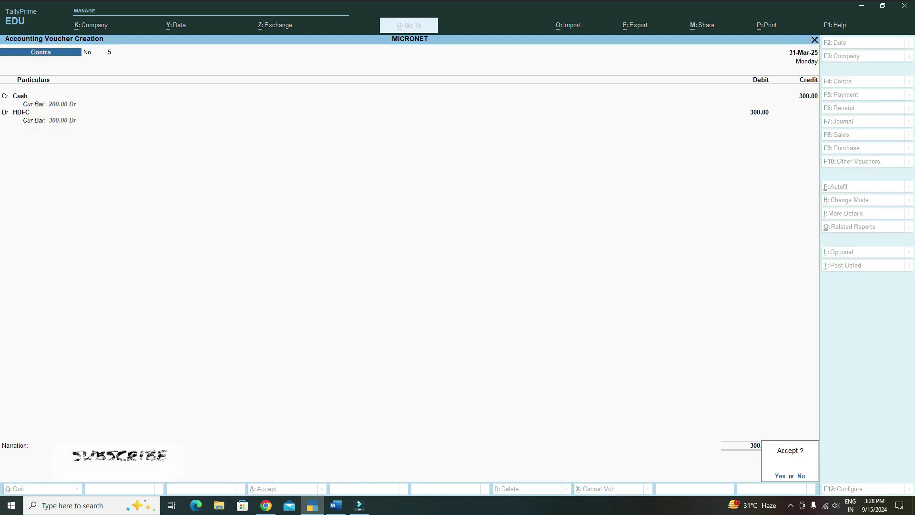
pyautogui.press('Return')
# Credit Bank with 2,000.00 in the sixth contra voucher, allocated as Cheque with cheque range Not Applicable and no instrument number
pyautogui.press('Return')
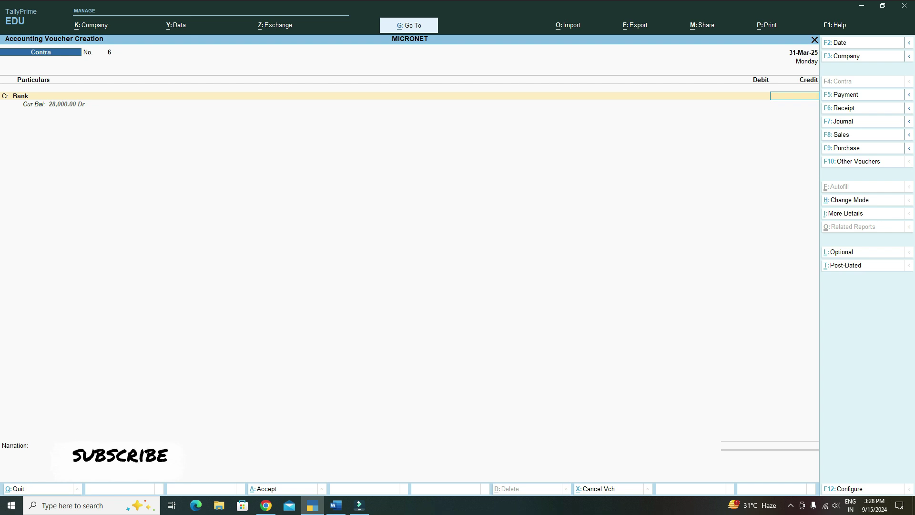
pyautogui.write('000')
pyautogui.press('Return')
pyautogui.press('Return')
pyautogui.press('Return')
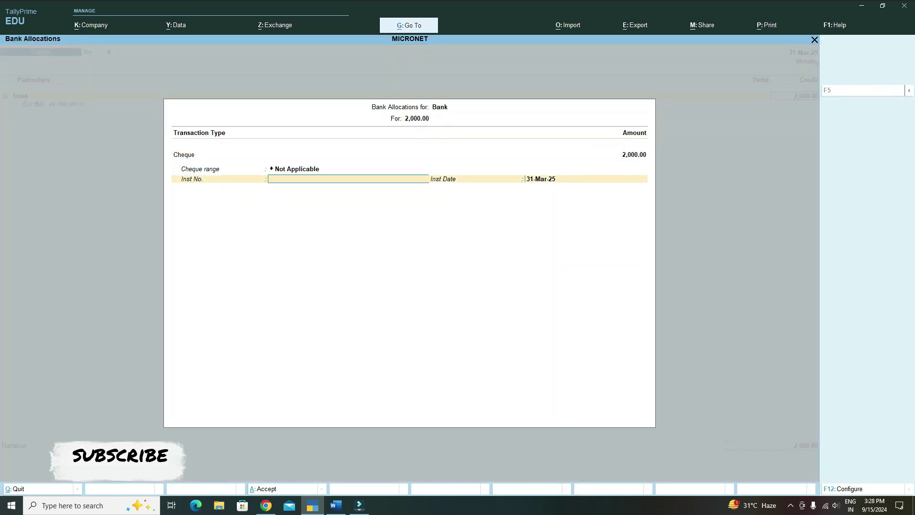
pyautogui.press('Return')
# Save the sixth contra voucher with Cash debited 2,000.00 and no narration, and start the seventh with Bank as credit ledger
pyautogui.press('Return')
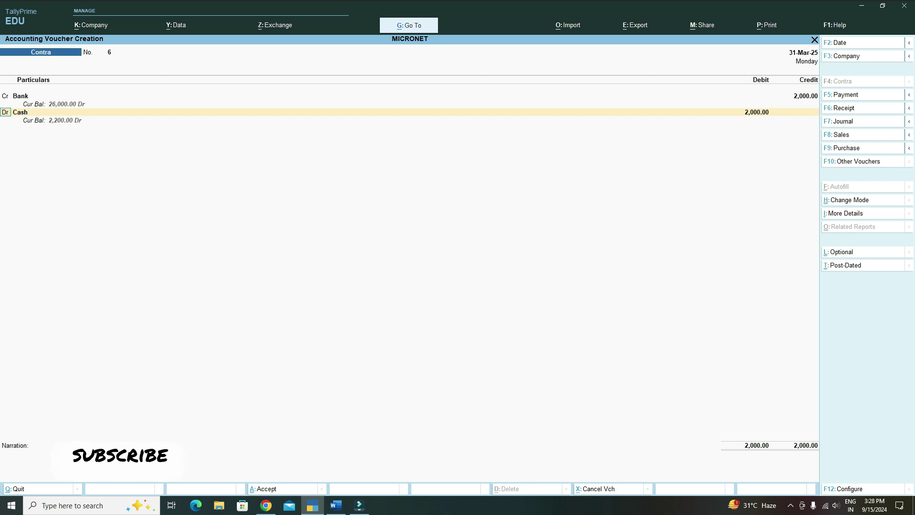
pyautogui.press('Return')
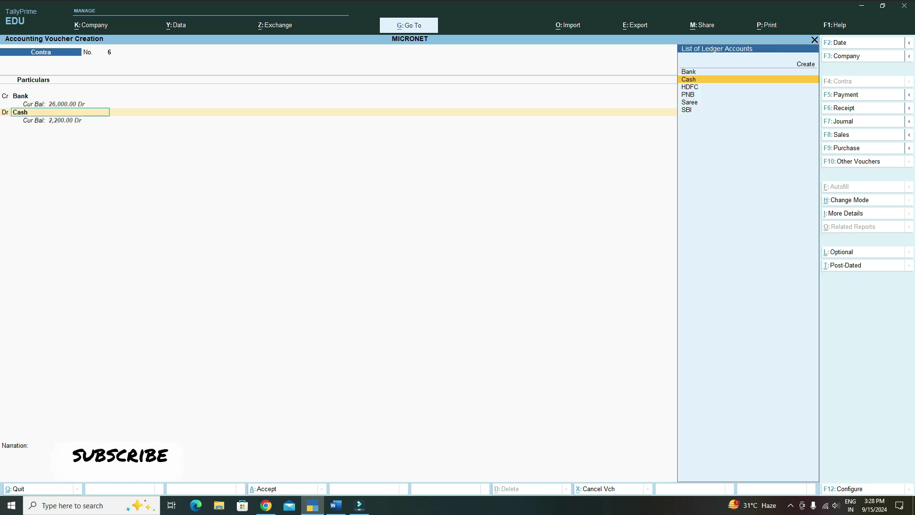
pyautogui.press('Return')
pyautogui.press('Return')
pyautogui.press('Return')
pyautogui.press('Return')
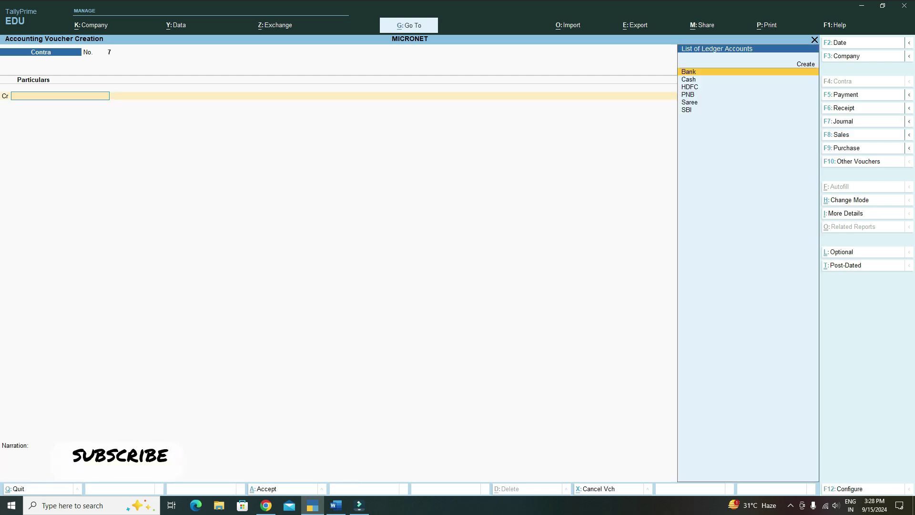
pyautogui.press('Return')
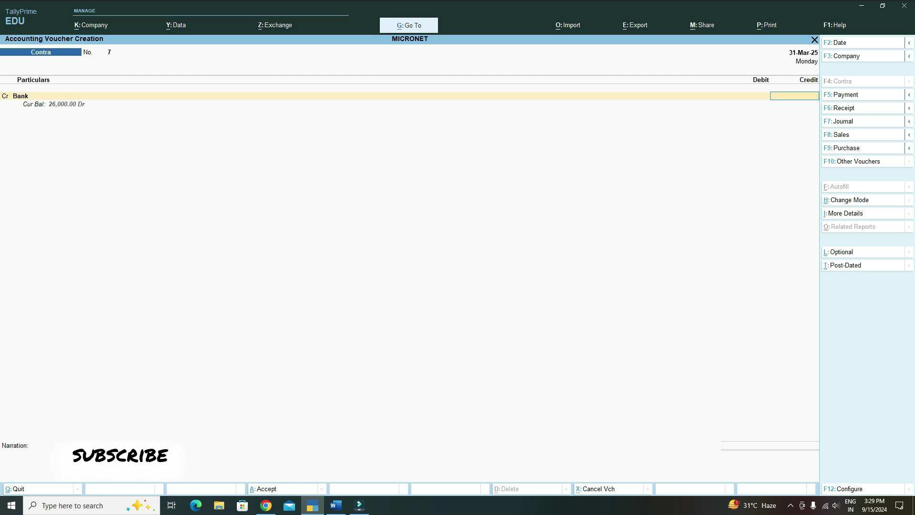
# Switch to Word, change the PNB cash deposit amount in item 5 to 300, and return to TallyPrime
pyautogui.hotkey('alt', 'Tab')
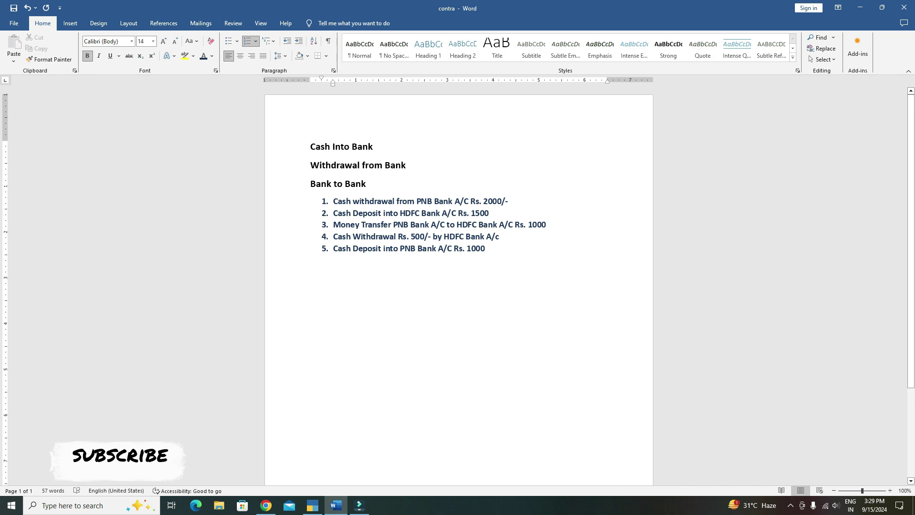
pyautogui.press('BackSpace')
pyautogui.press('BackSpace')
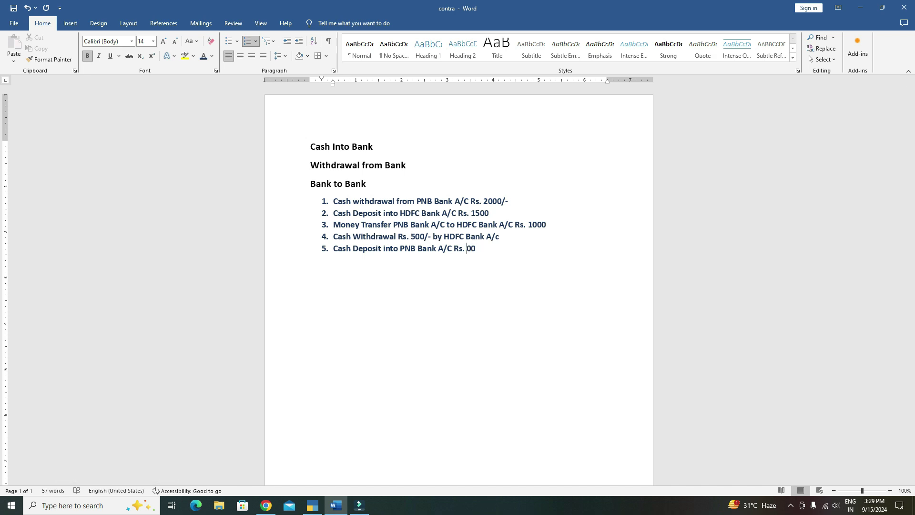
pyautogui.write('3')
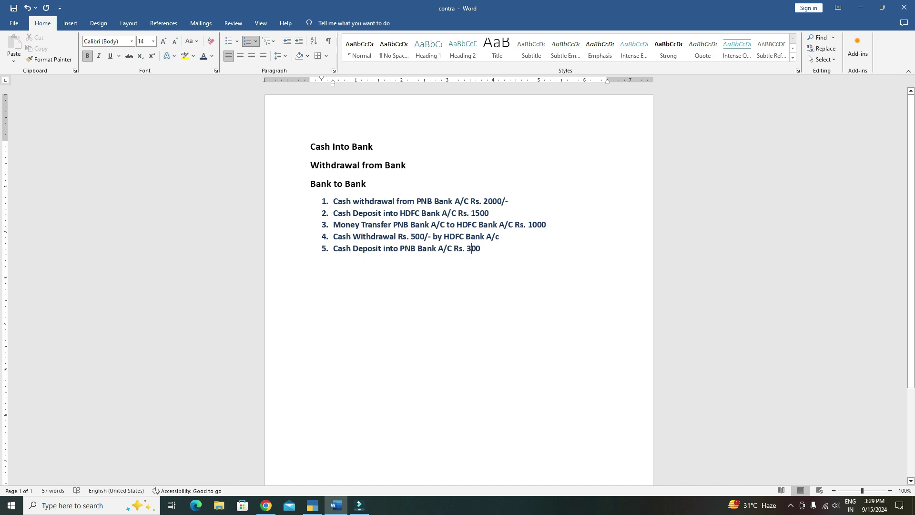
pyautogui.hotkey('ctrl', 'a')
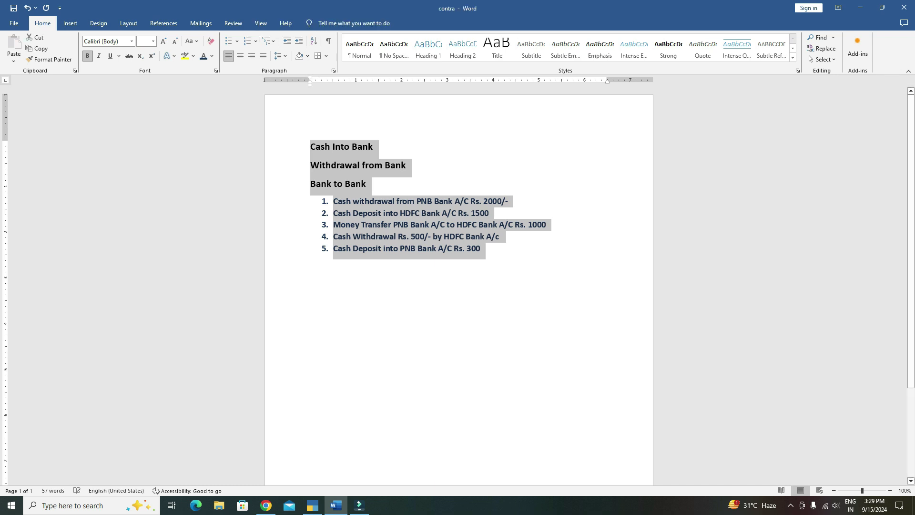
pyautogui.click(480, 249)
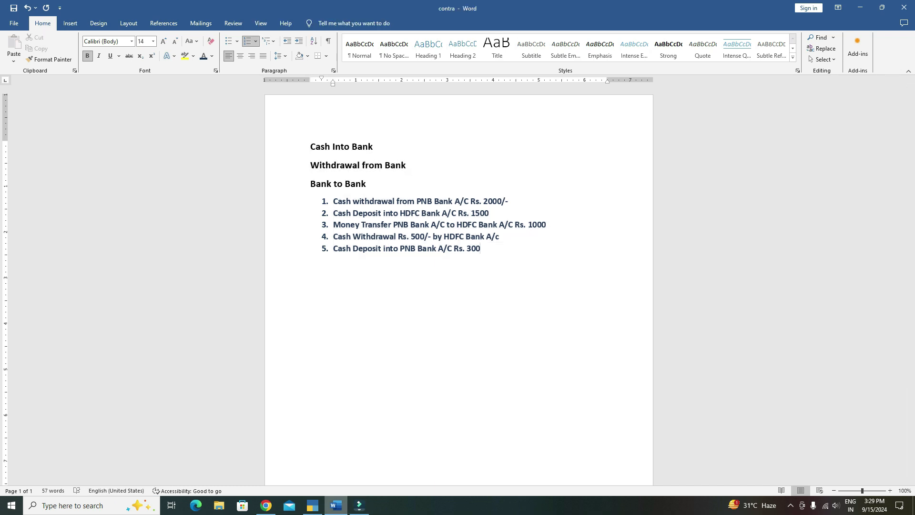
pyautogui.hotkey('alt', 'Tab')
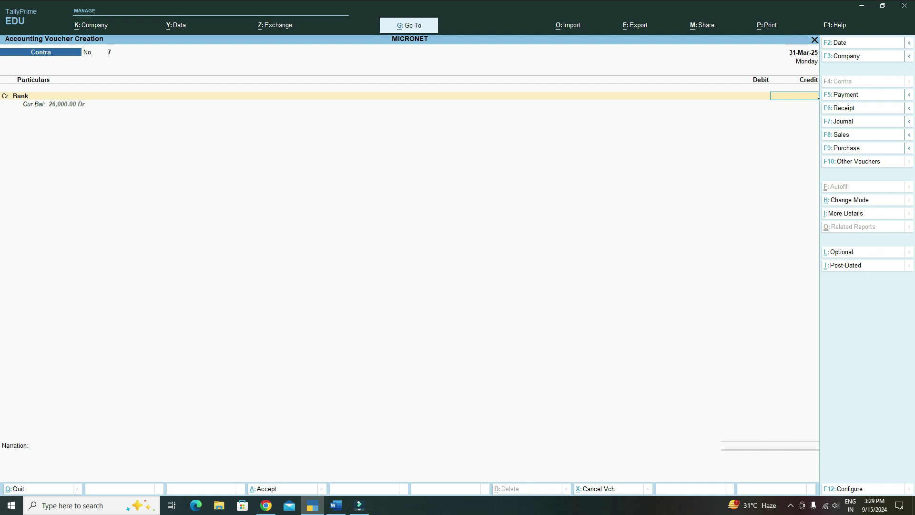